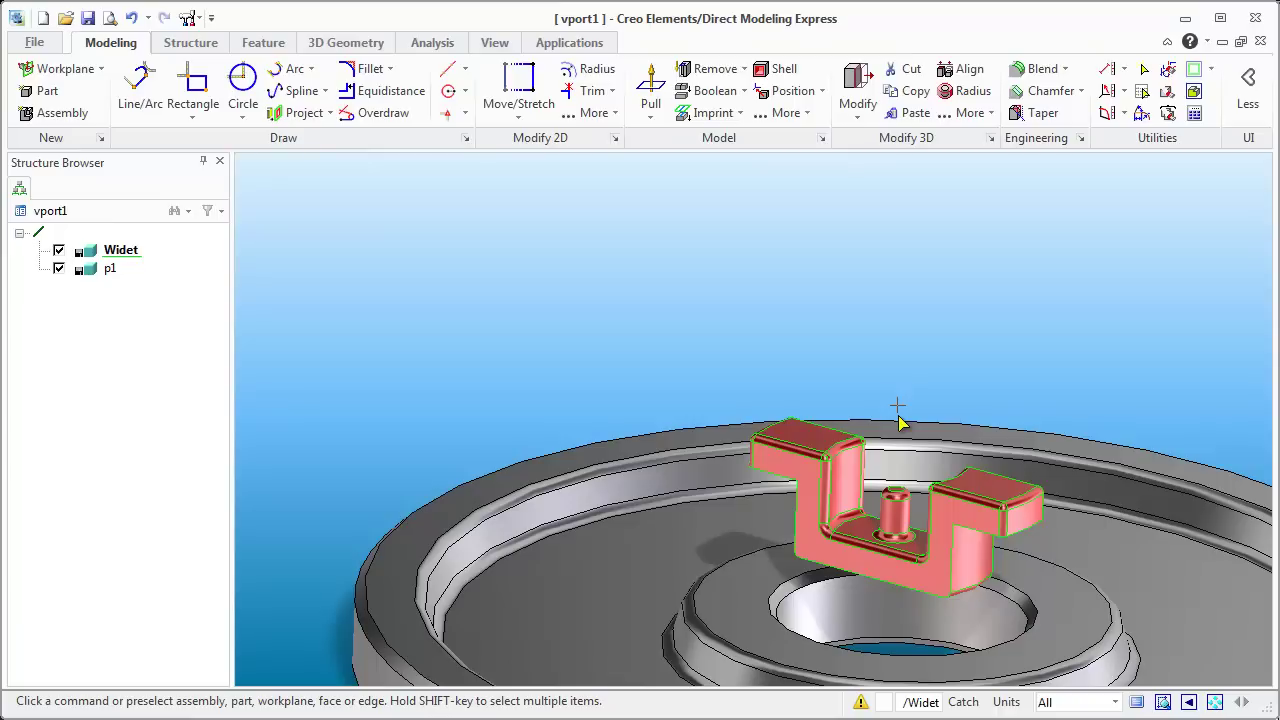
- Examine the lower curved face of the Widet part and the radius of the hub bore it has to fit
mouse_move(897, 405)
middle_mouse_down()
mouse_move(891, 420)
mouse_move(897, 405)
middle_mouse_up()
scroll(983, 574, "up", 2)
scroll(958, 573, "up", 1)
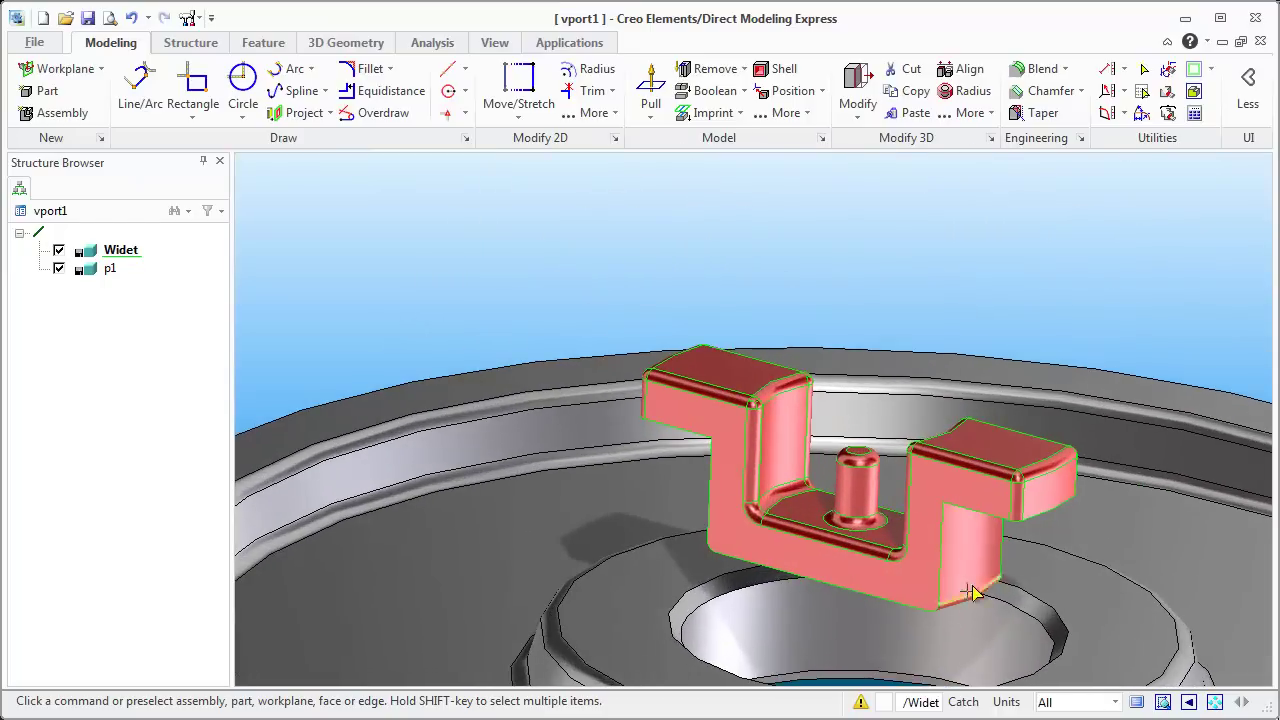
left_click(968, 567)
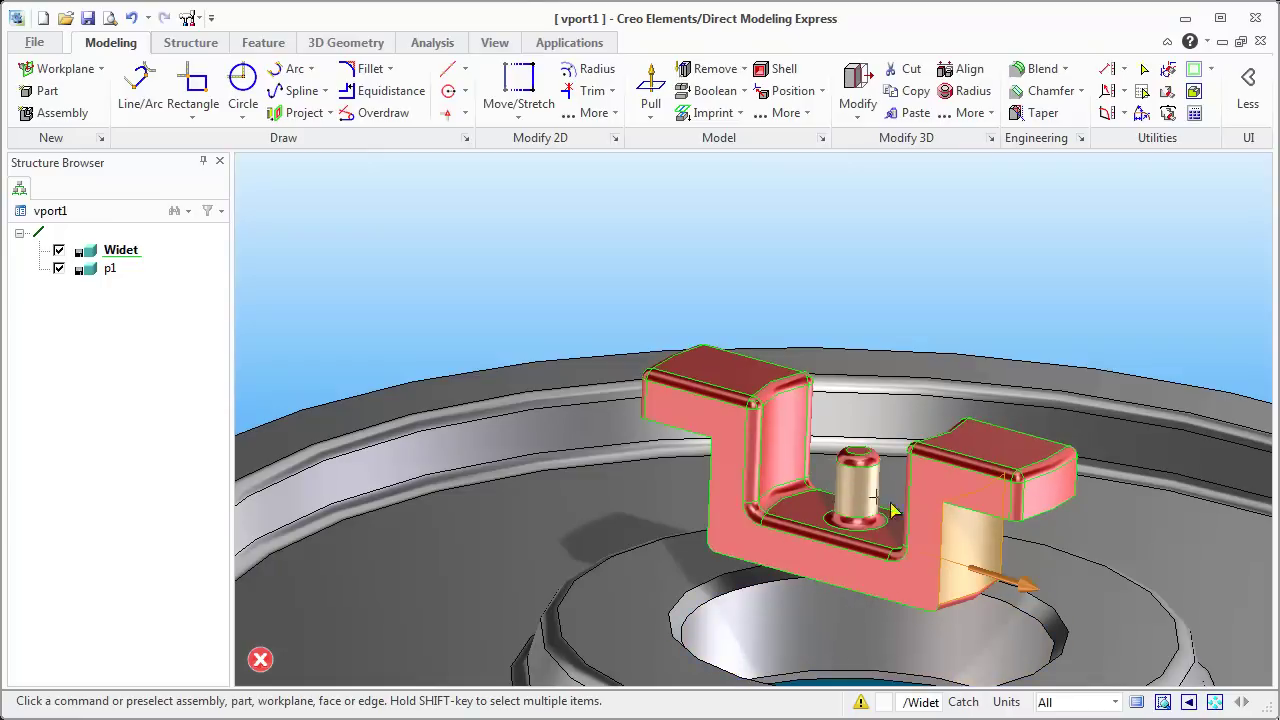
scroll(838, 527, "down", 1)
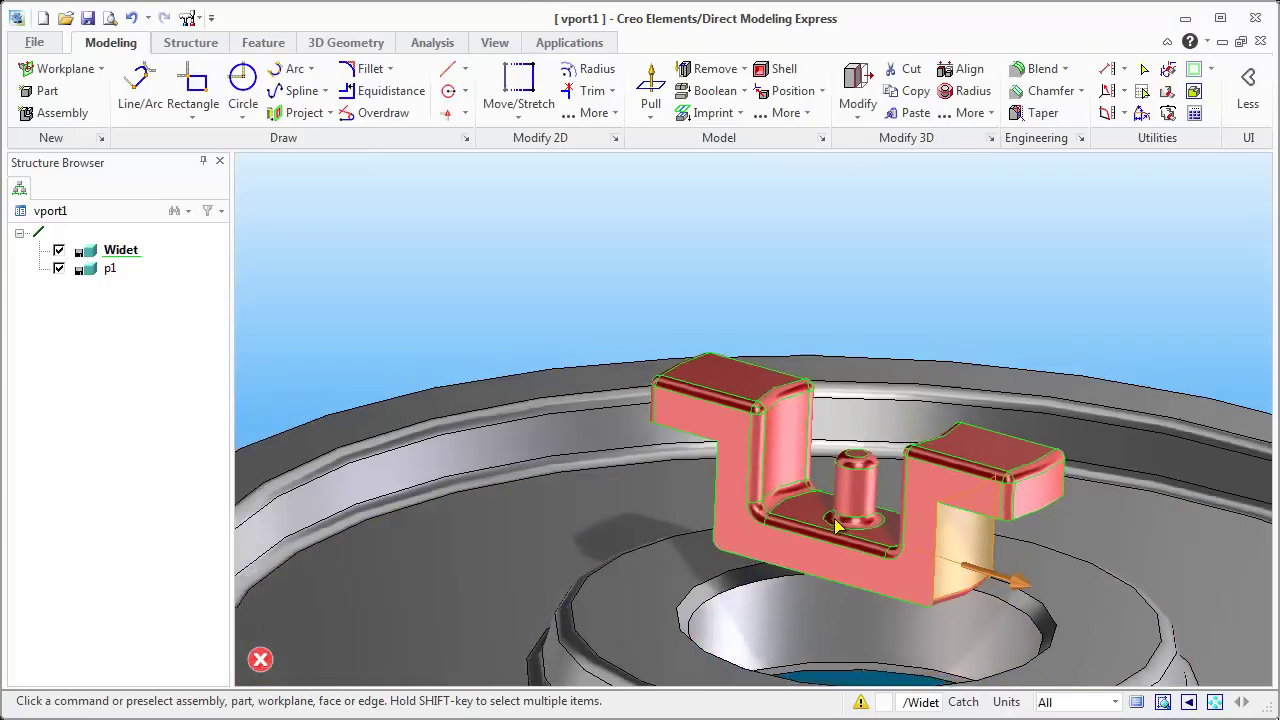
scroll(838, 527, "down", 2)
scroll(823, 560, "up", 5)
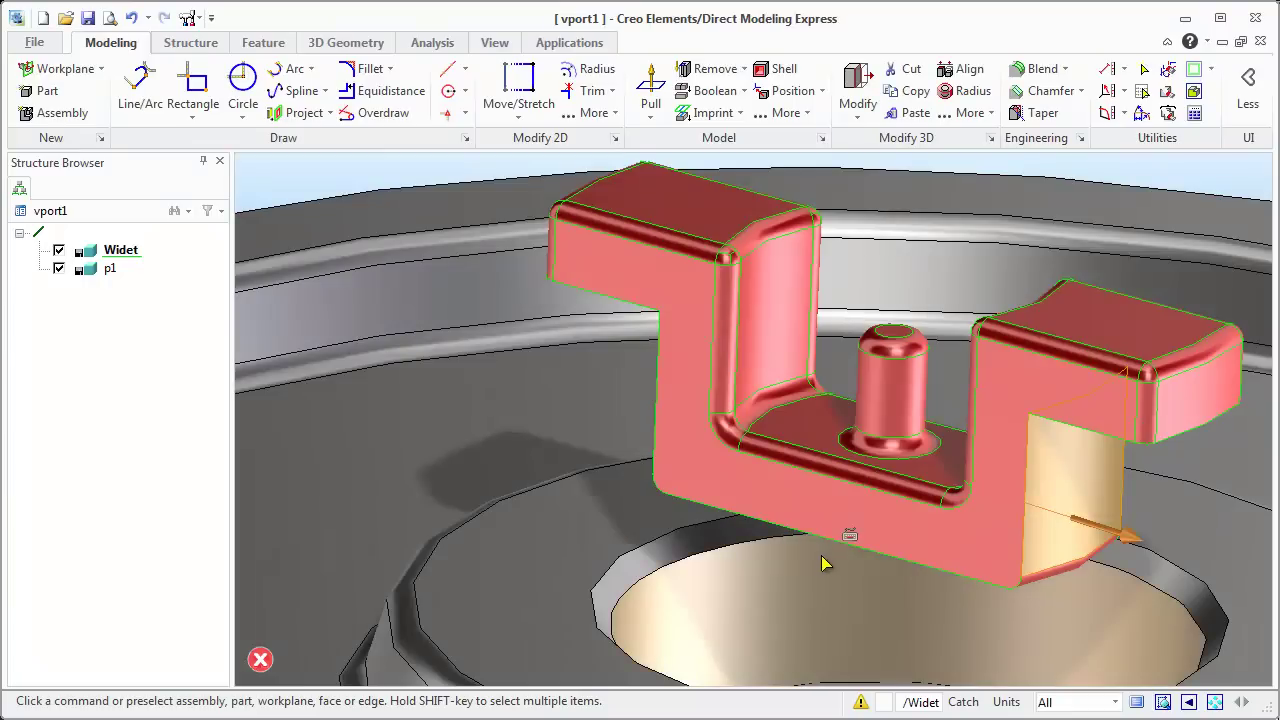
middle_click_drag(851, 551, 949, 640)
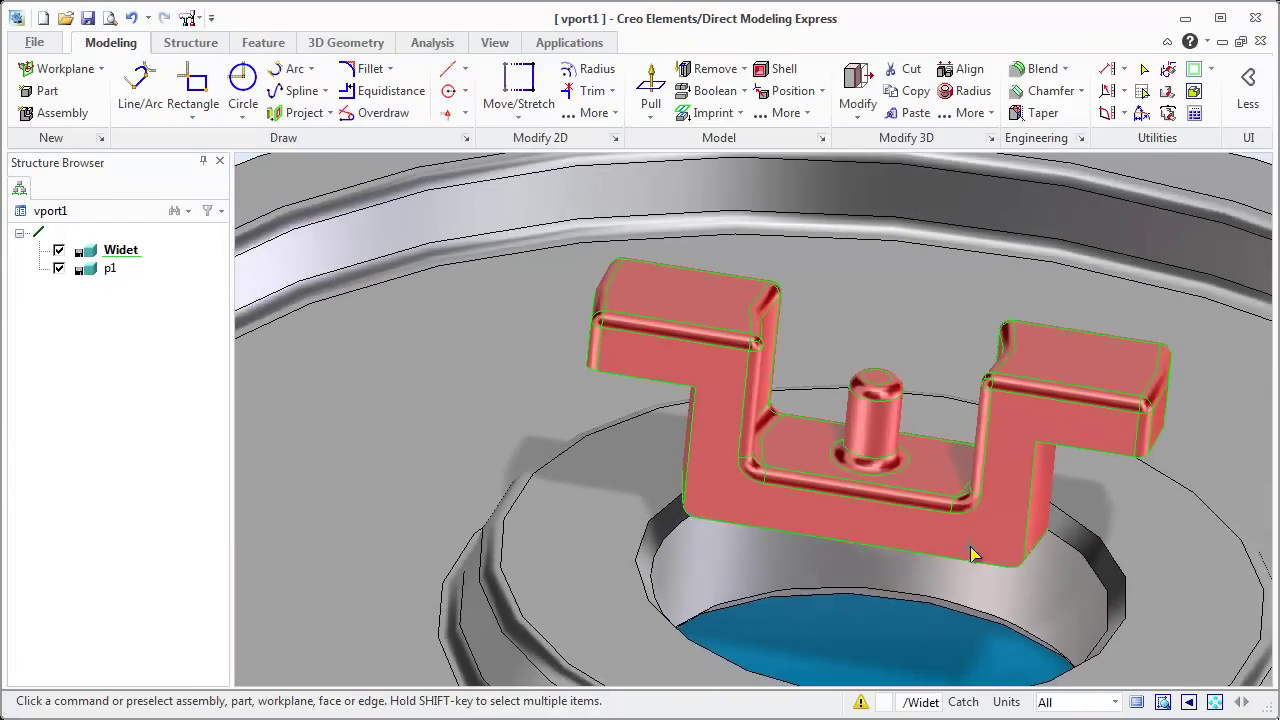
middle_click_drag(970, 555, 920, 551)
left_click(1037, 515)
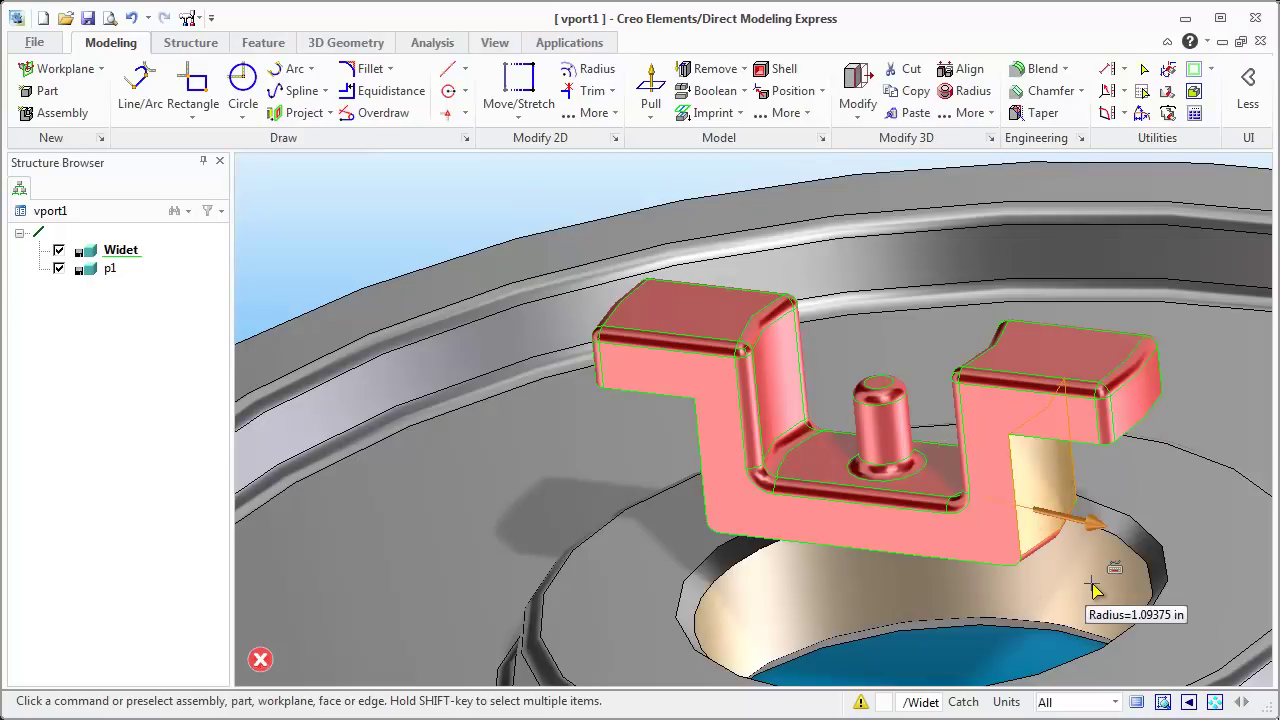
left_click(1062, 440)
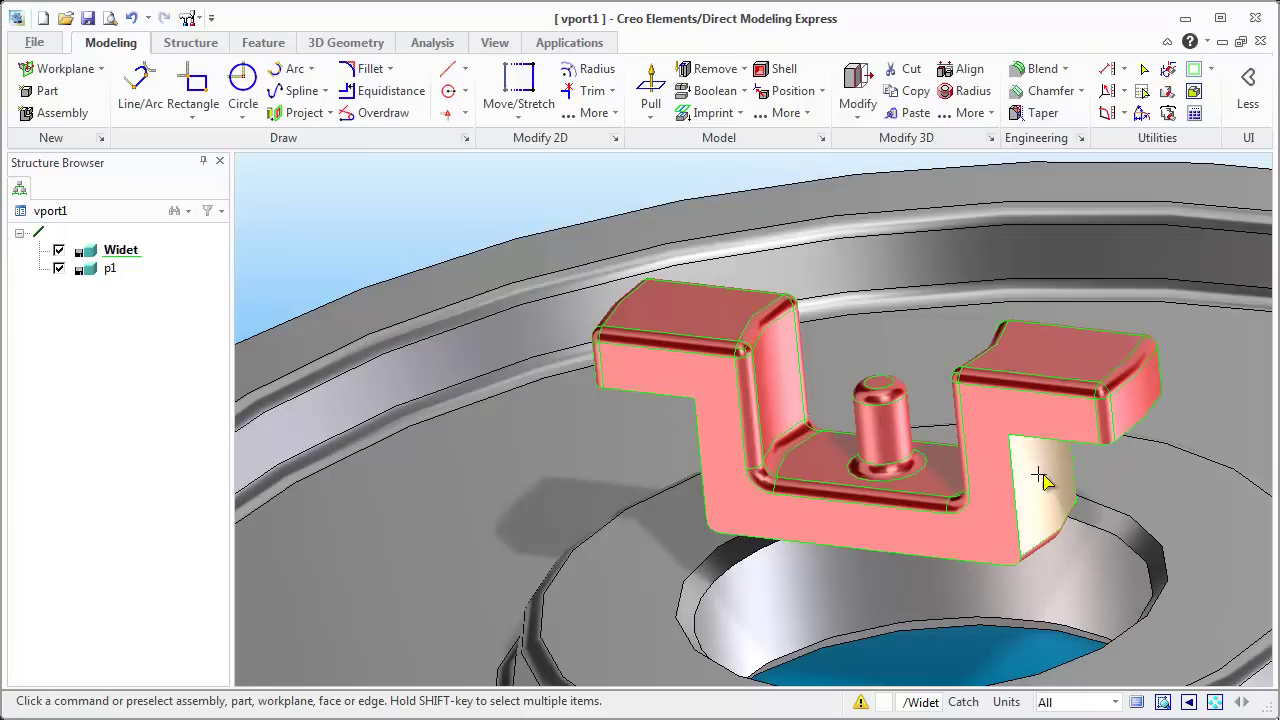
- Examine the curved outer end face and the curved inner face of the Widet's arms
mouse_move(1044, 481)
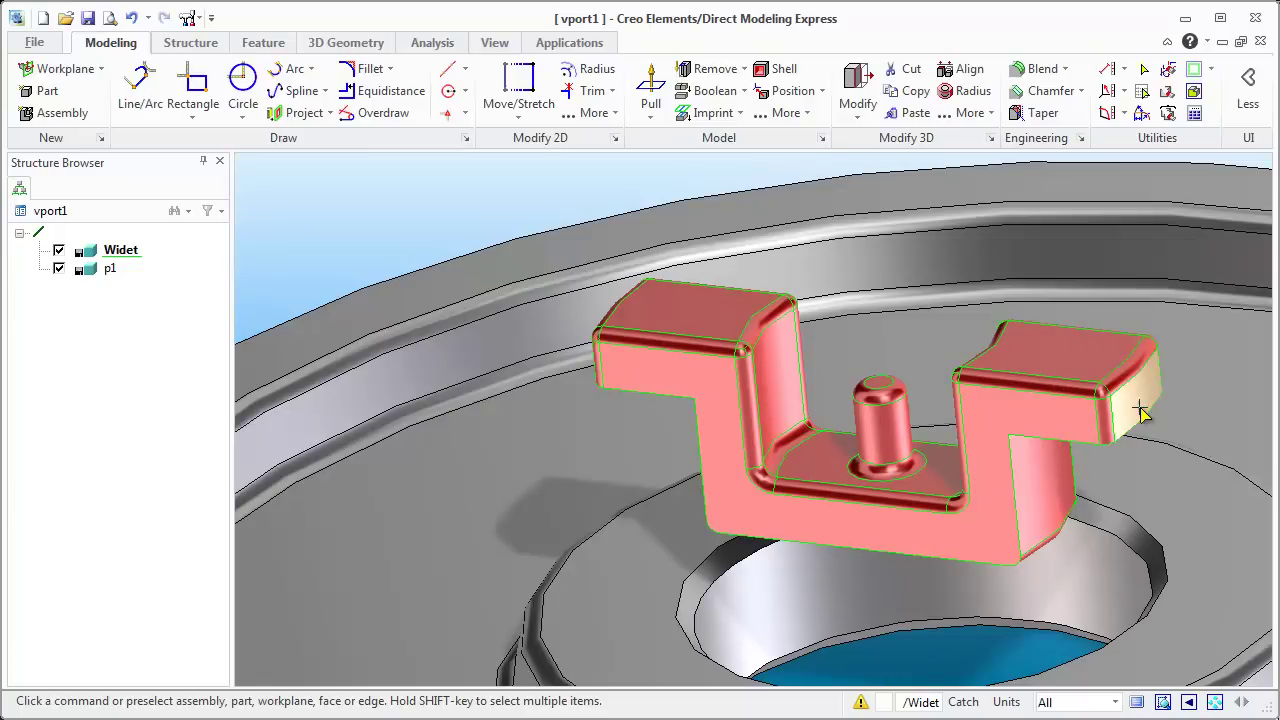
middle_click_drag(606, 400, 744, 386)
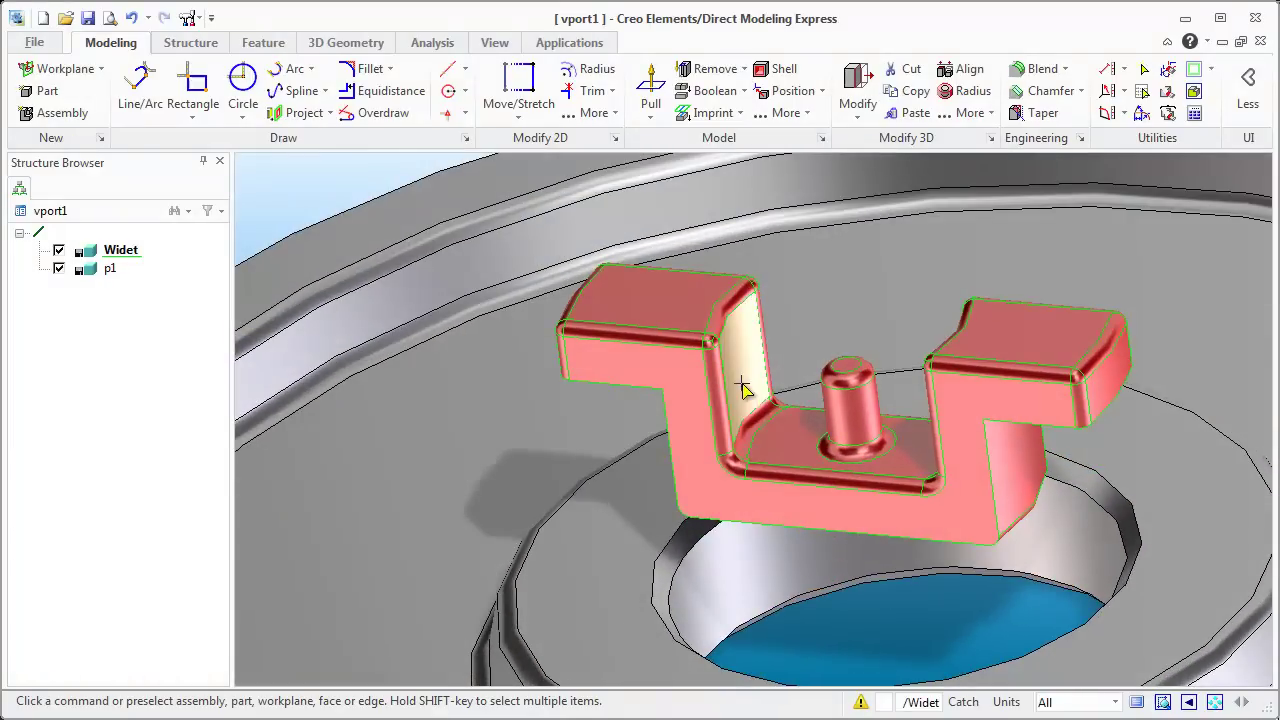
left_click(744, 386)
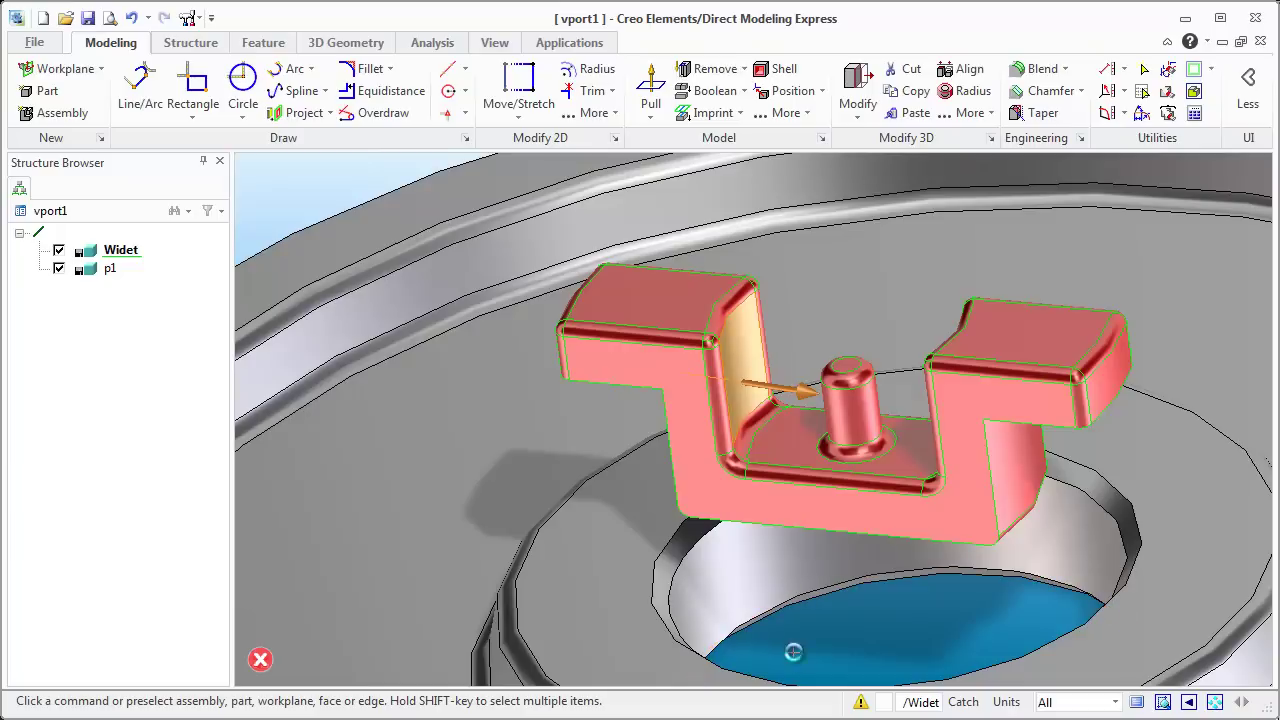
key("Escape")
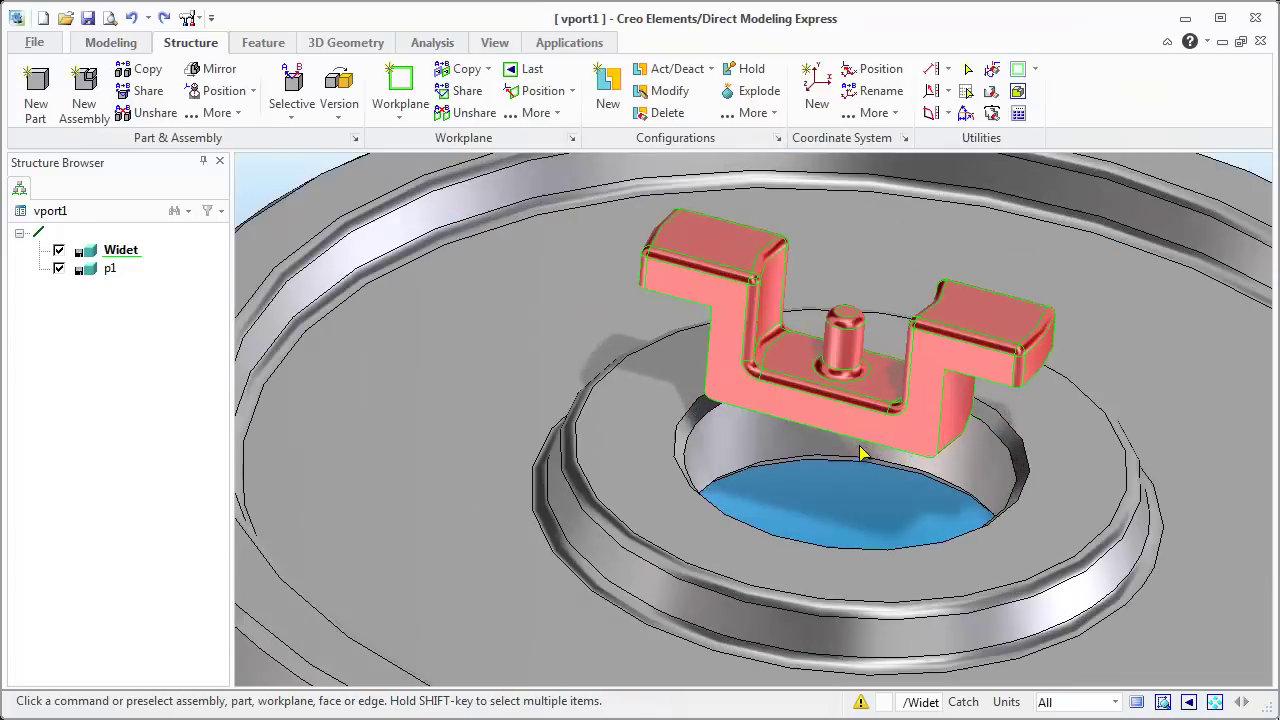
- Position the Widet with Align Axis, matching its lower curved face to the cylindrical bore of the hub
scroll(863, 452, "up", 1)
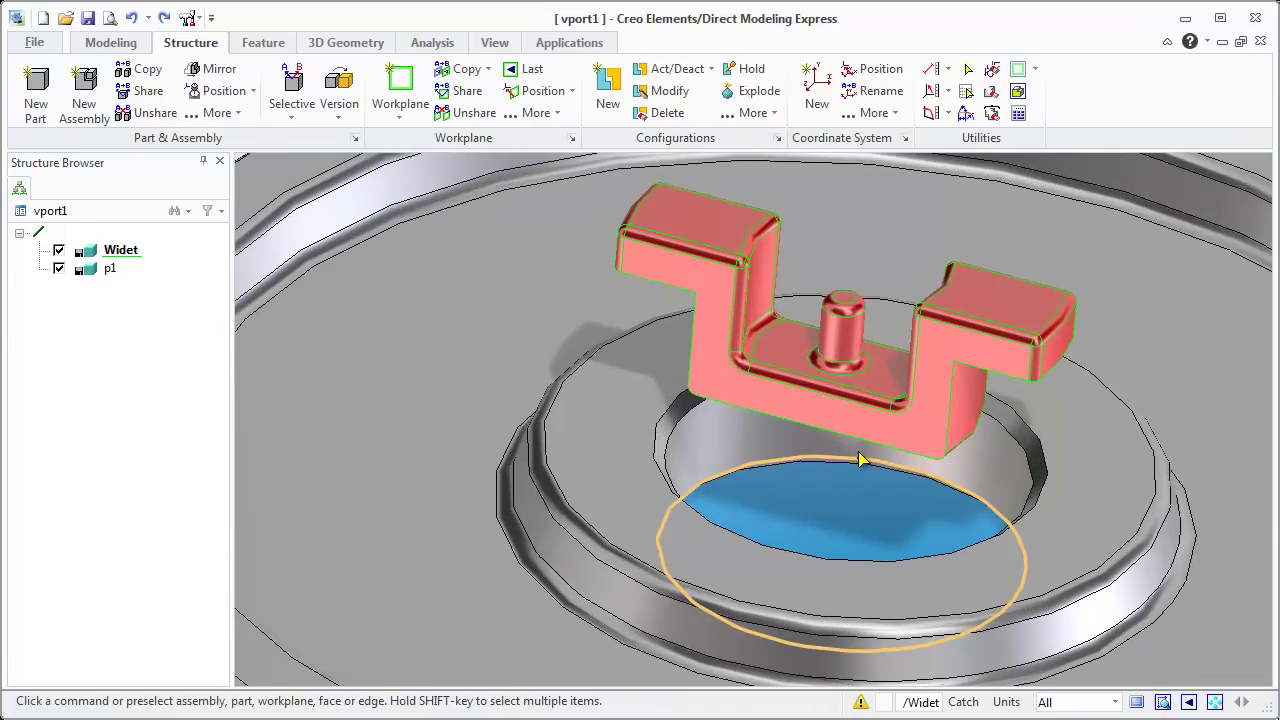
middle_click_drag(951, 457, 973, 408)
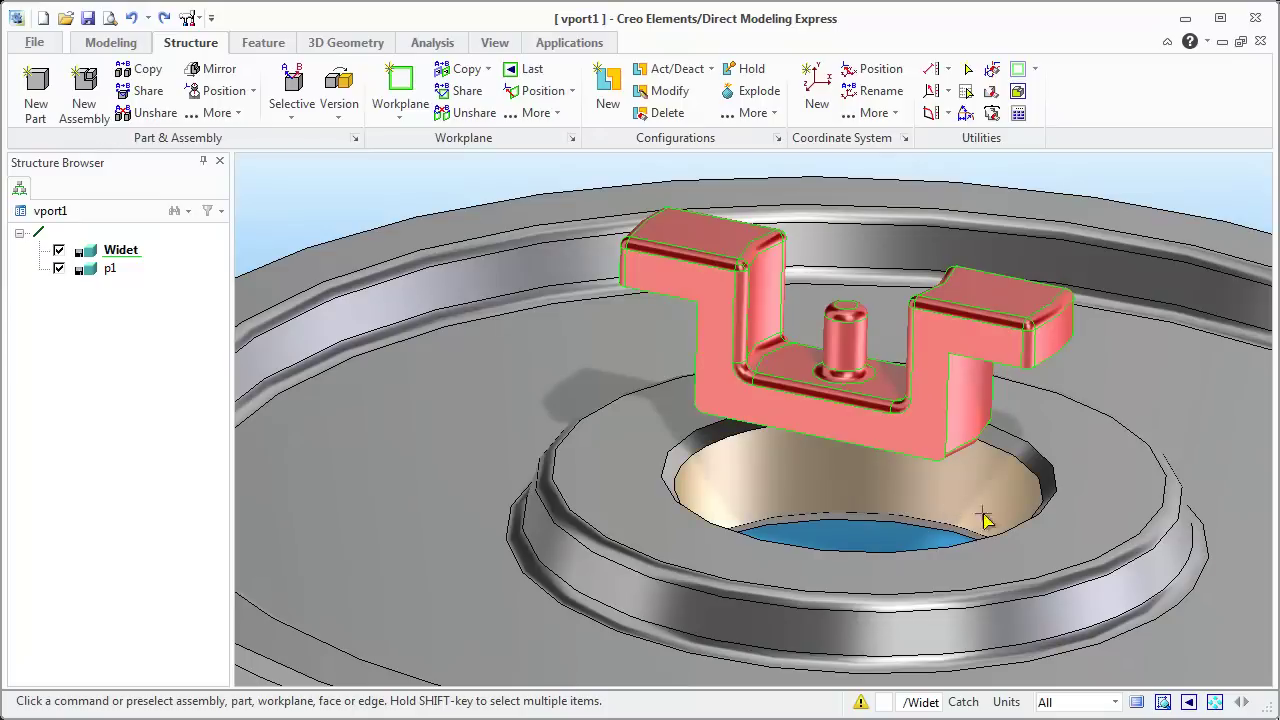
left_click(107, 47)
left_click(188, 45)
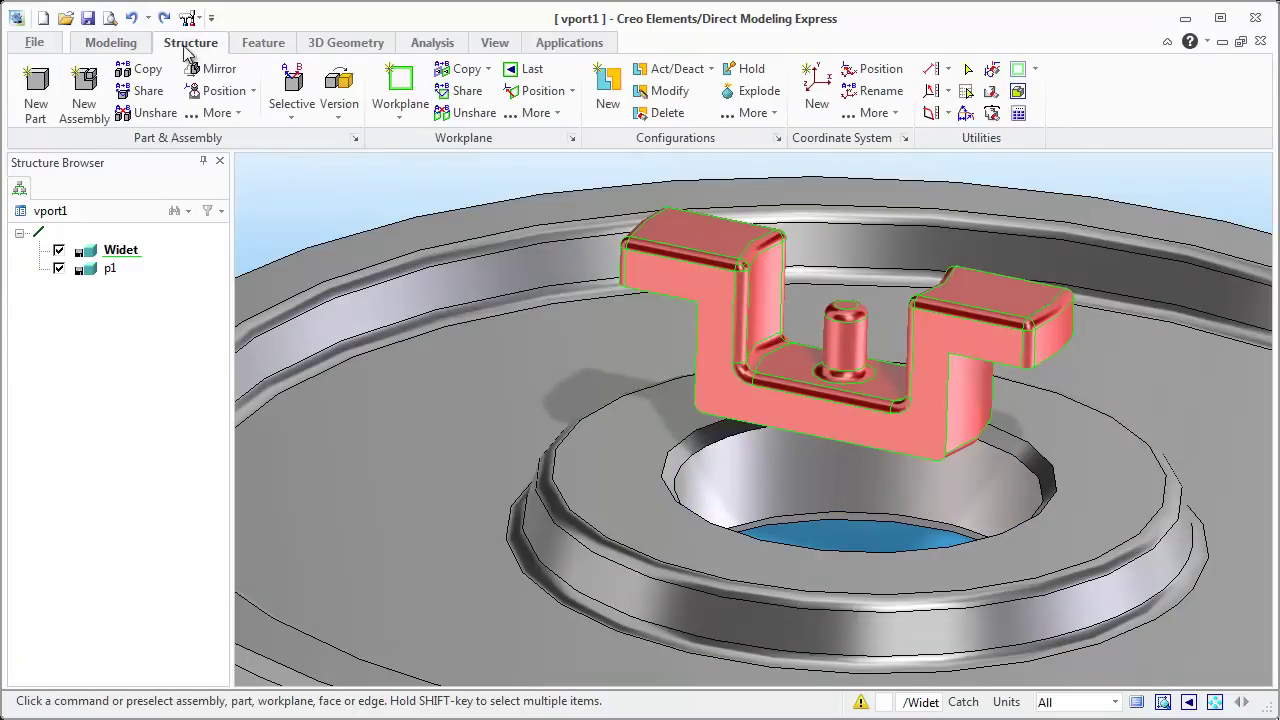
left_click(252, 92)
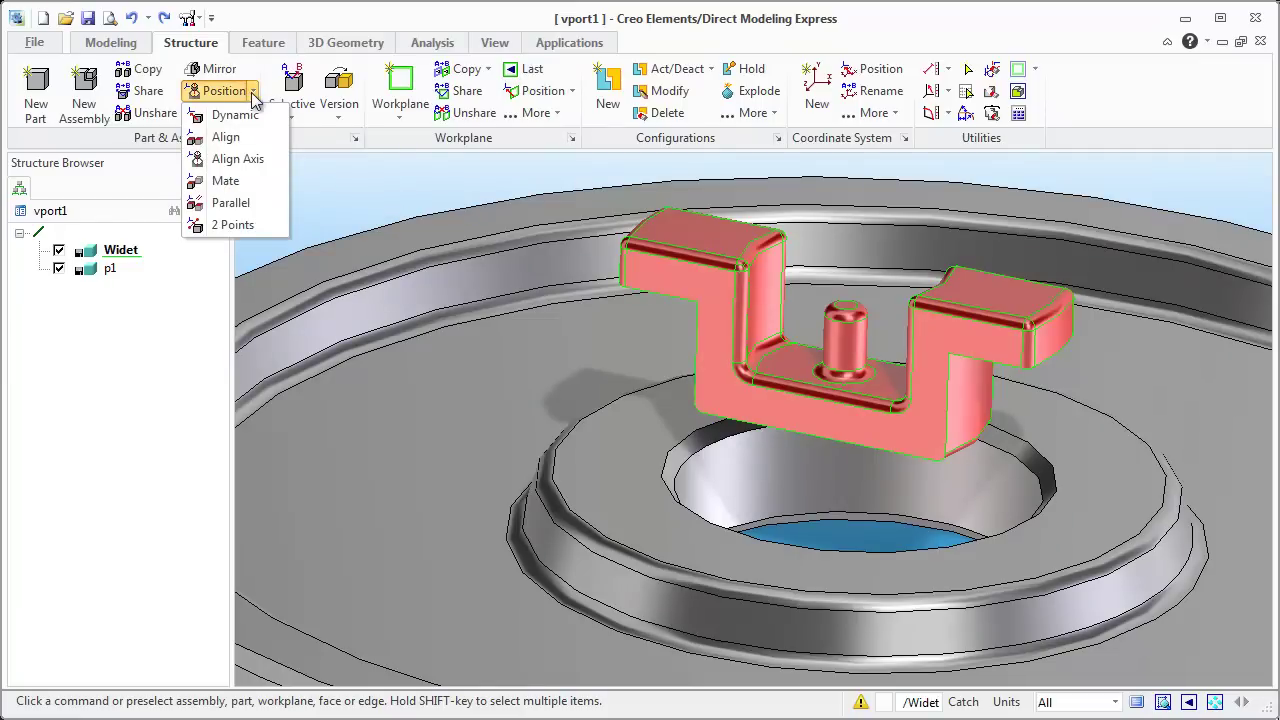
left_click(232, 159)
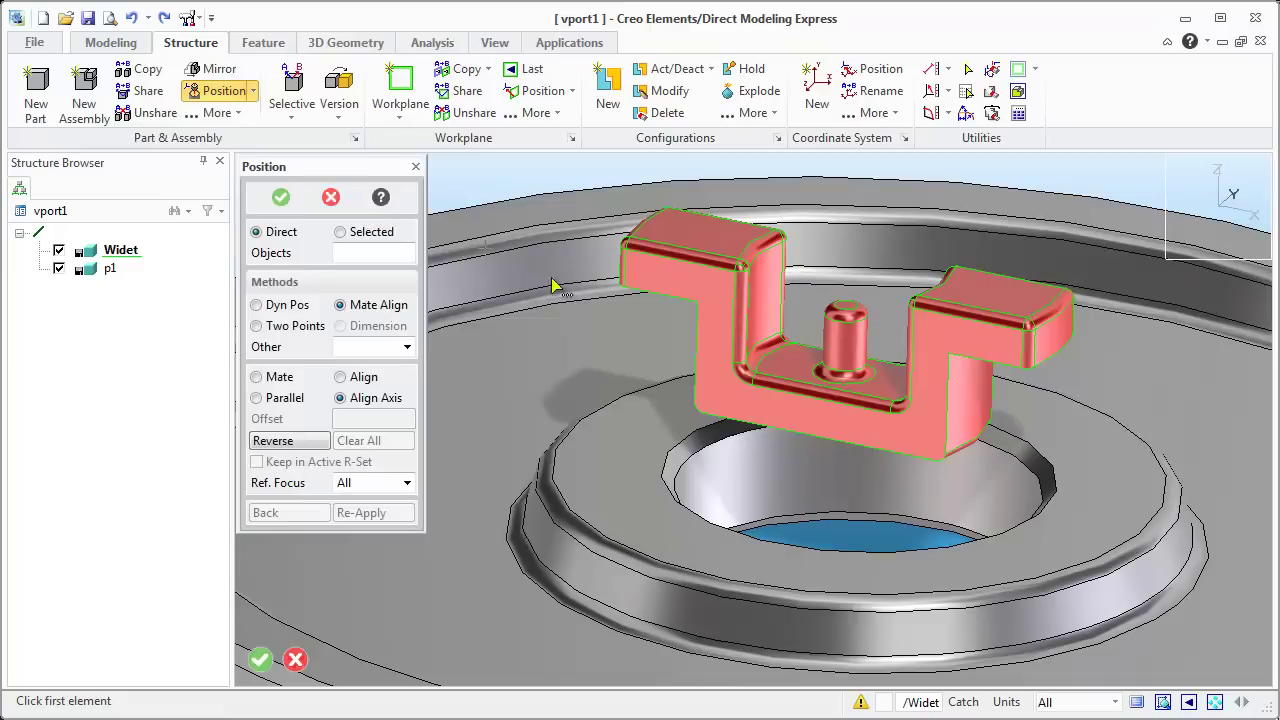
left_click(965, 415)
left_click(994, 508)
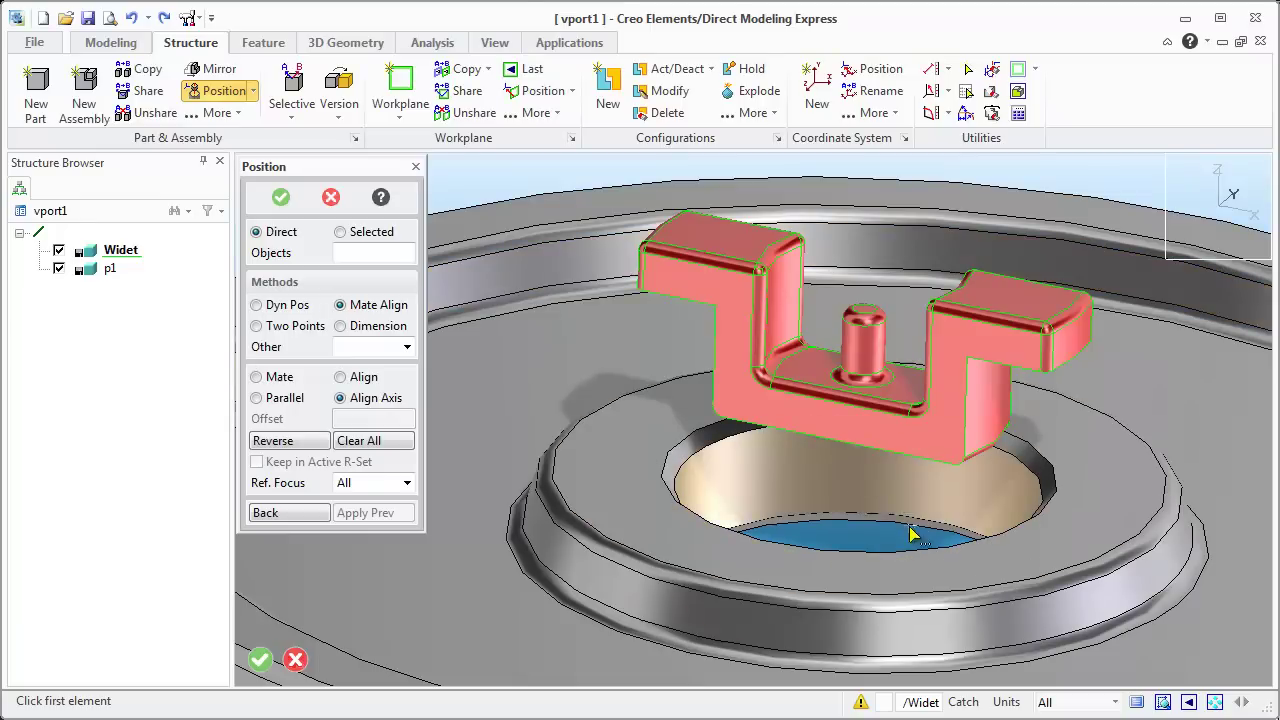
- Mate the underside of the Widet's arm to the flat top face of the hub and complete the positioning
middle_click_drag(910, 537, 907, 504)
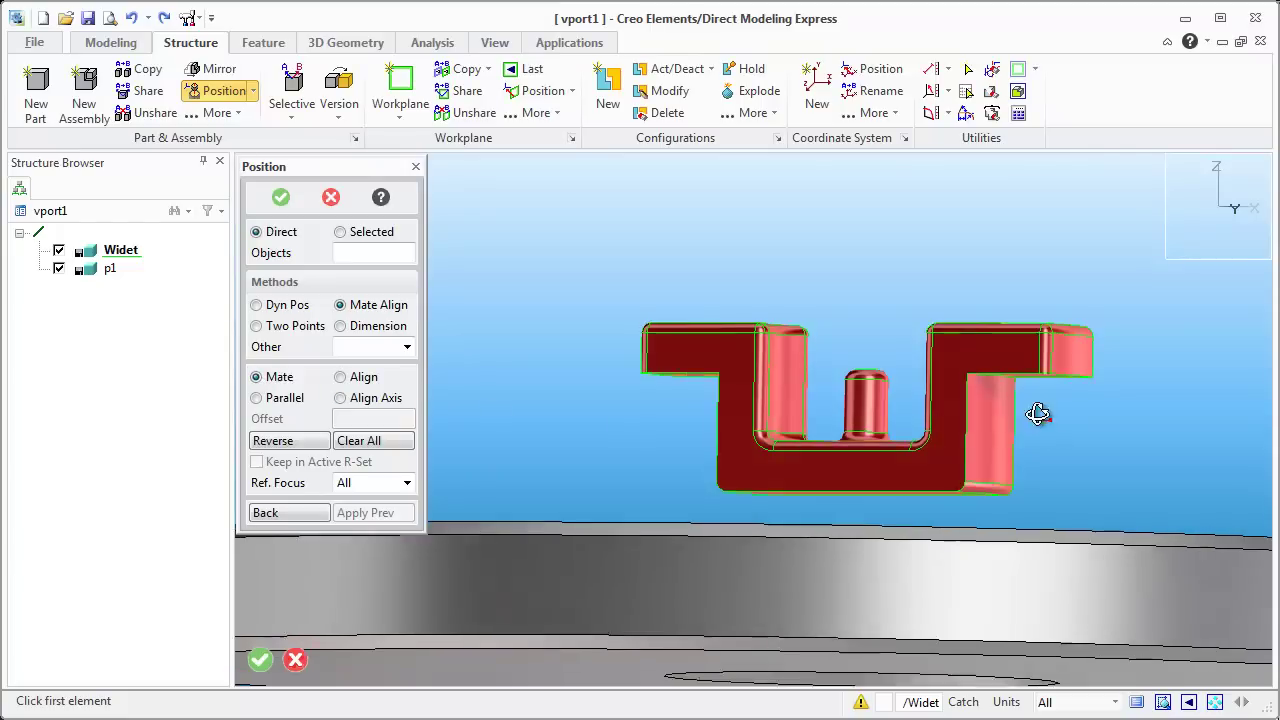
middle_click_drag(1034, 414, 1037, 400)
left_click(997, 350)
middle_click_drag(997, 350, 1006, 457)
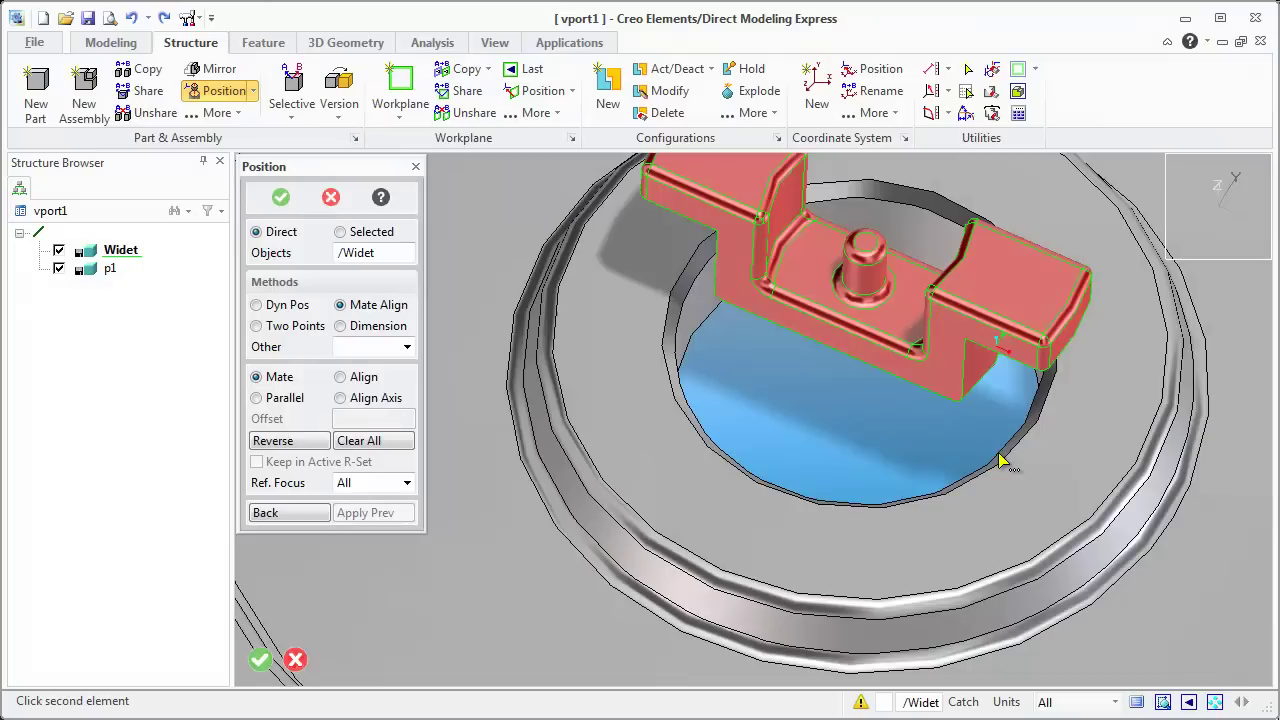
left_click(1023, 488)
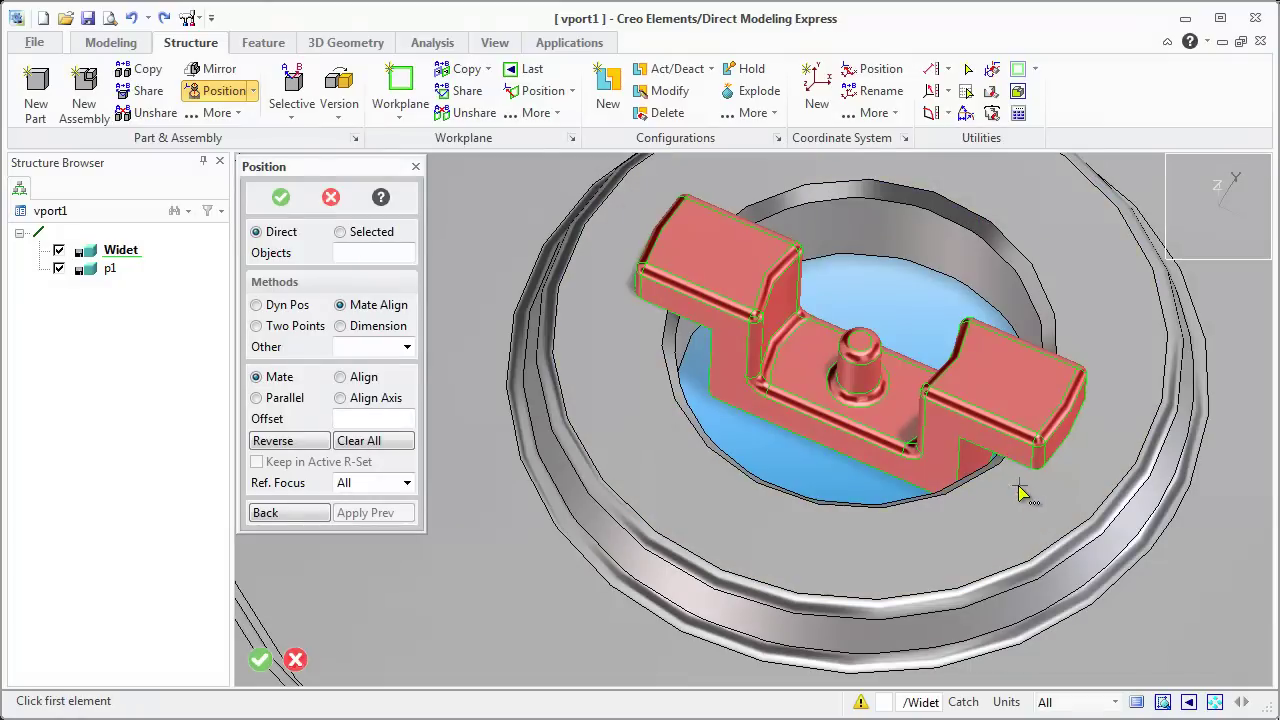
left_click(281, 197)
- Try to move the curved end faces of both Widet arms together in a straight line by about 0.32 in
middle_click_drag(749, 514, 771, 486)
scroll(850, 512, "up", 5)
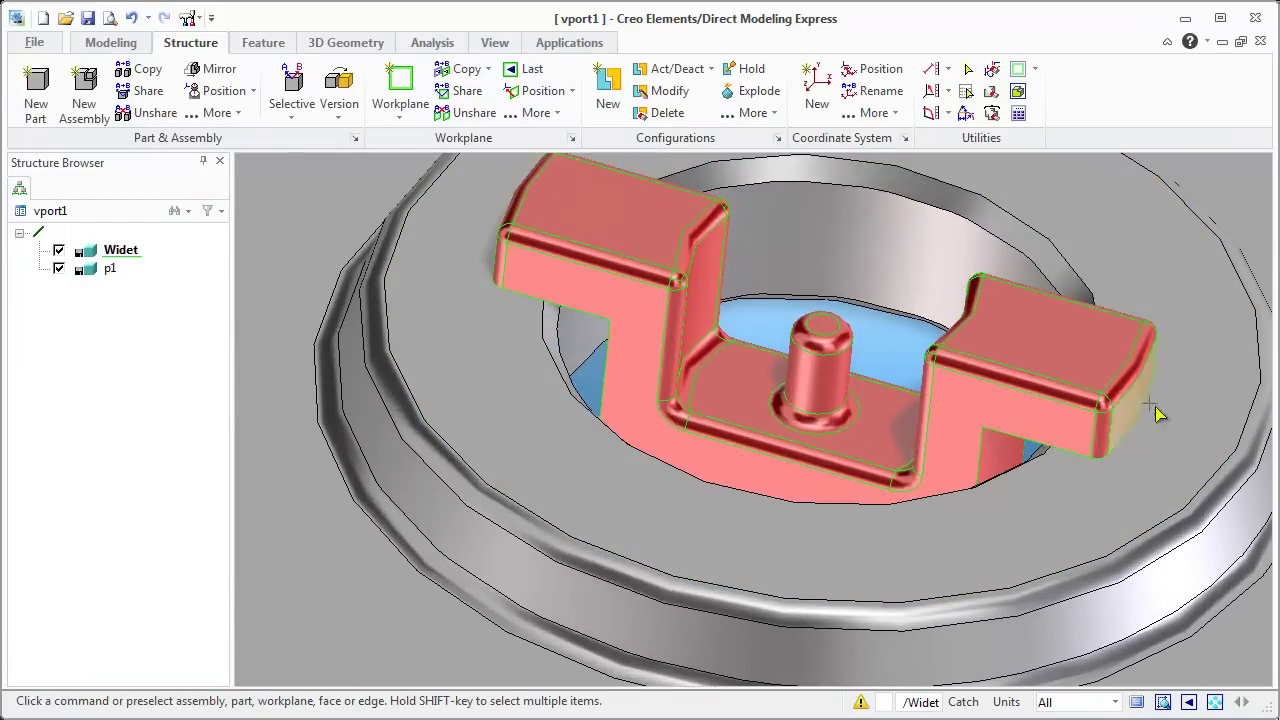
middle_click_drag(1160, 411, 1013, 421)
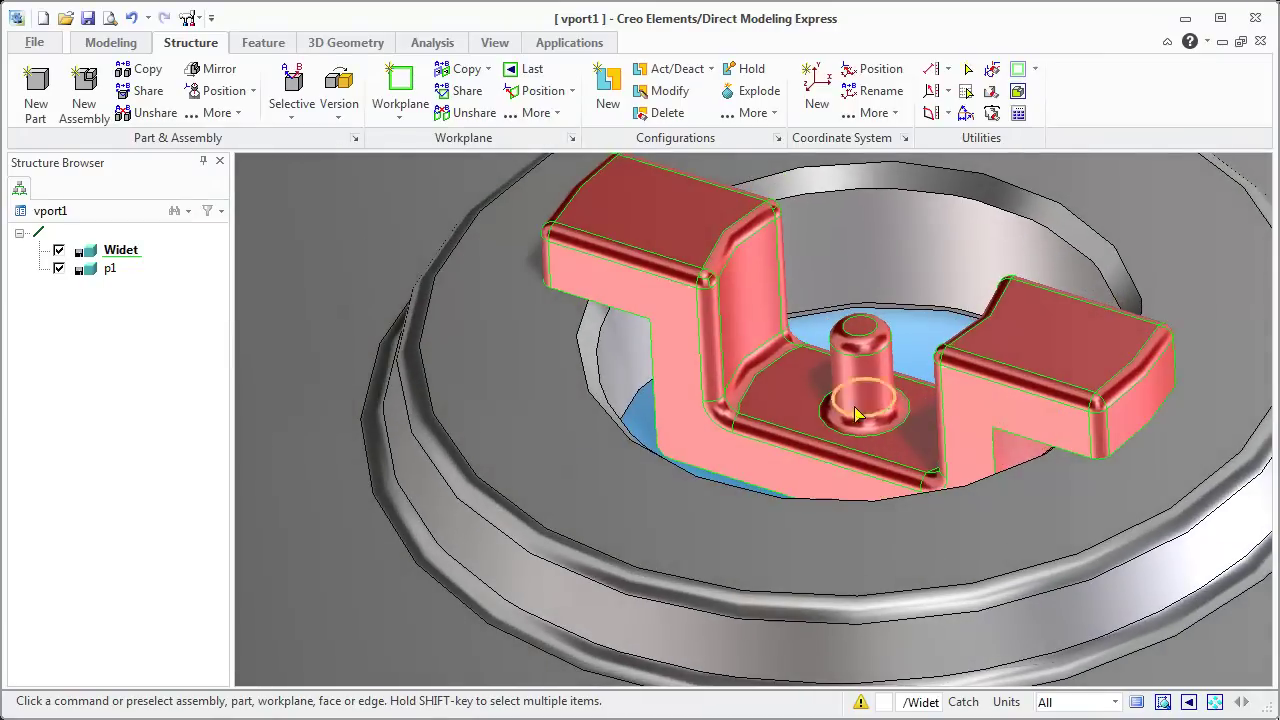
scroll(822, 413, "down", 5)
scroll(940, 420, "up", 5)
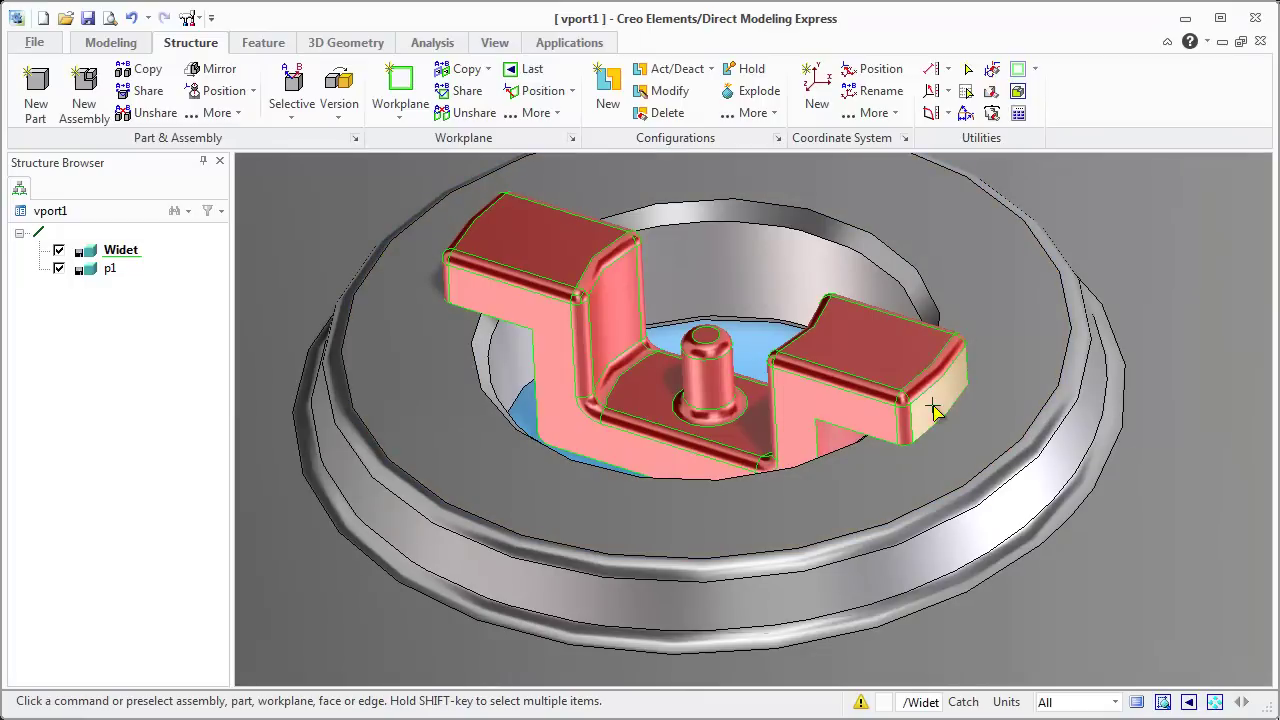
left_click(935, 410)
middle_click_drag(940, 400, 884, 418)
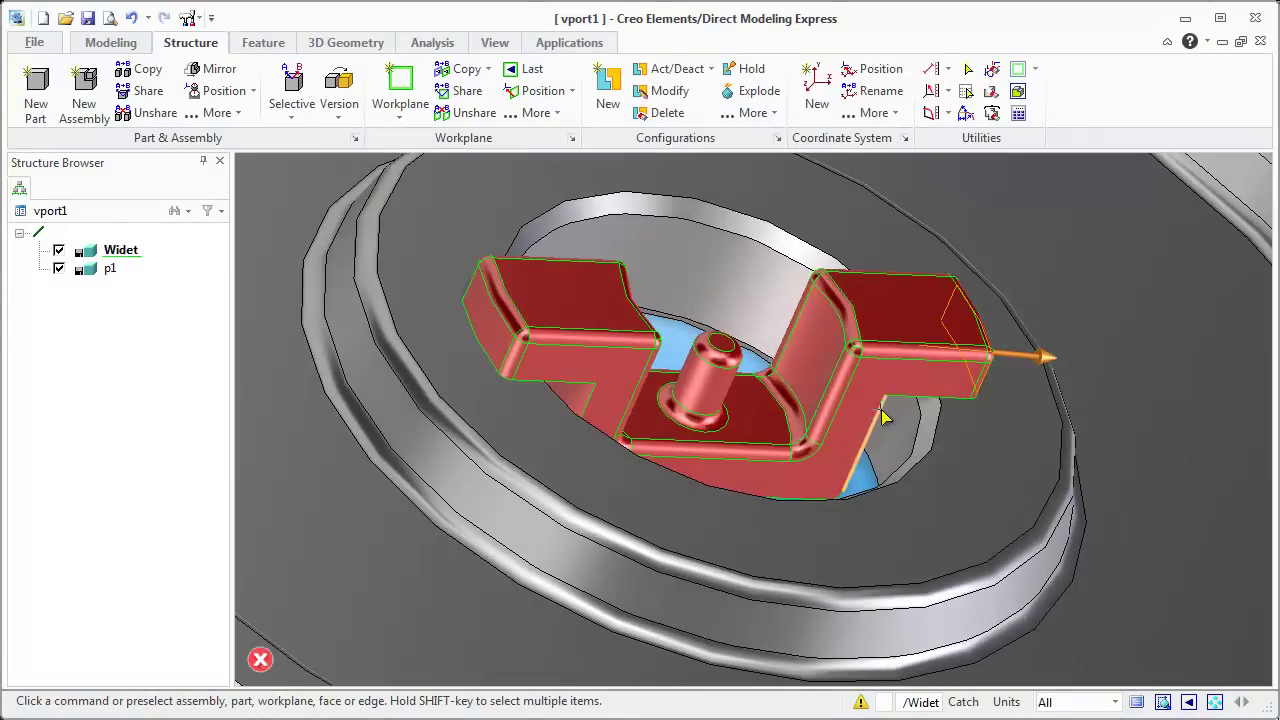
left_click(496, 337, "shift")
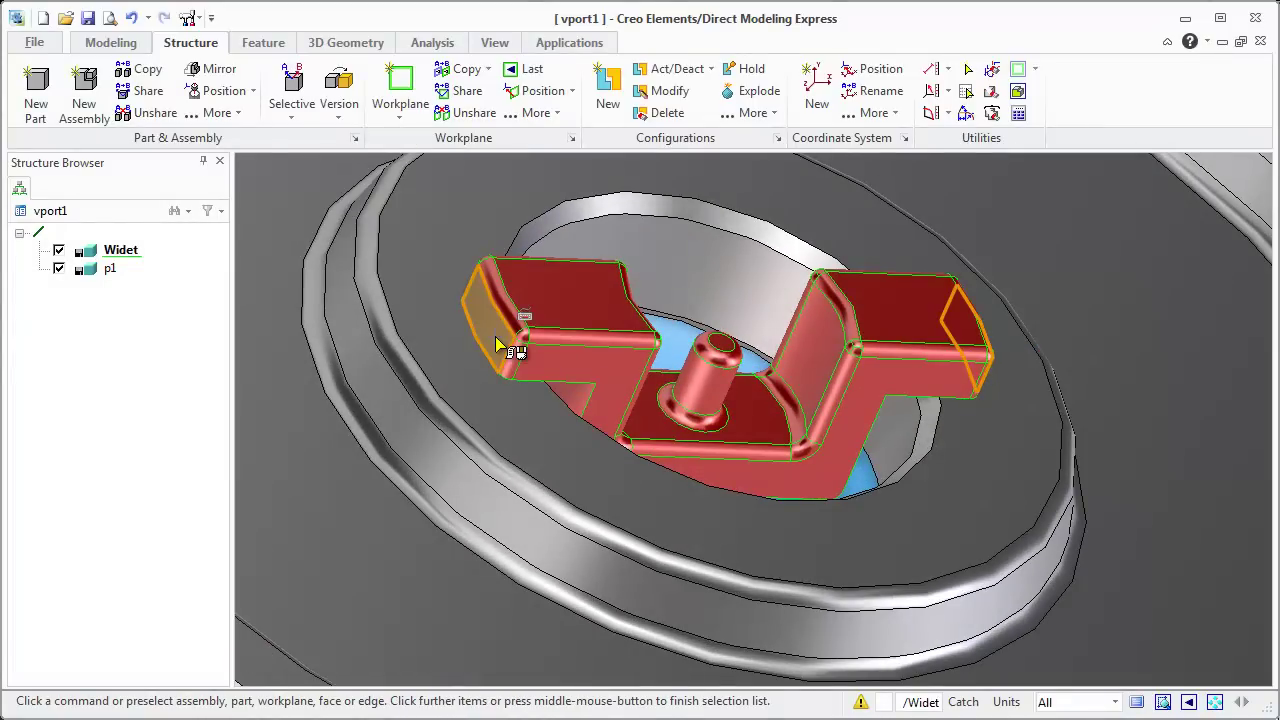
left_click(495, 336)
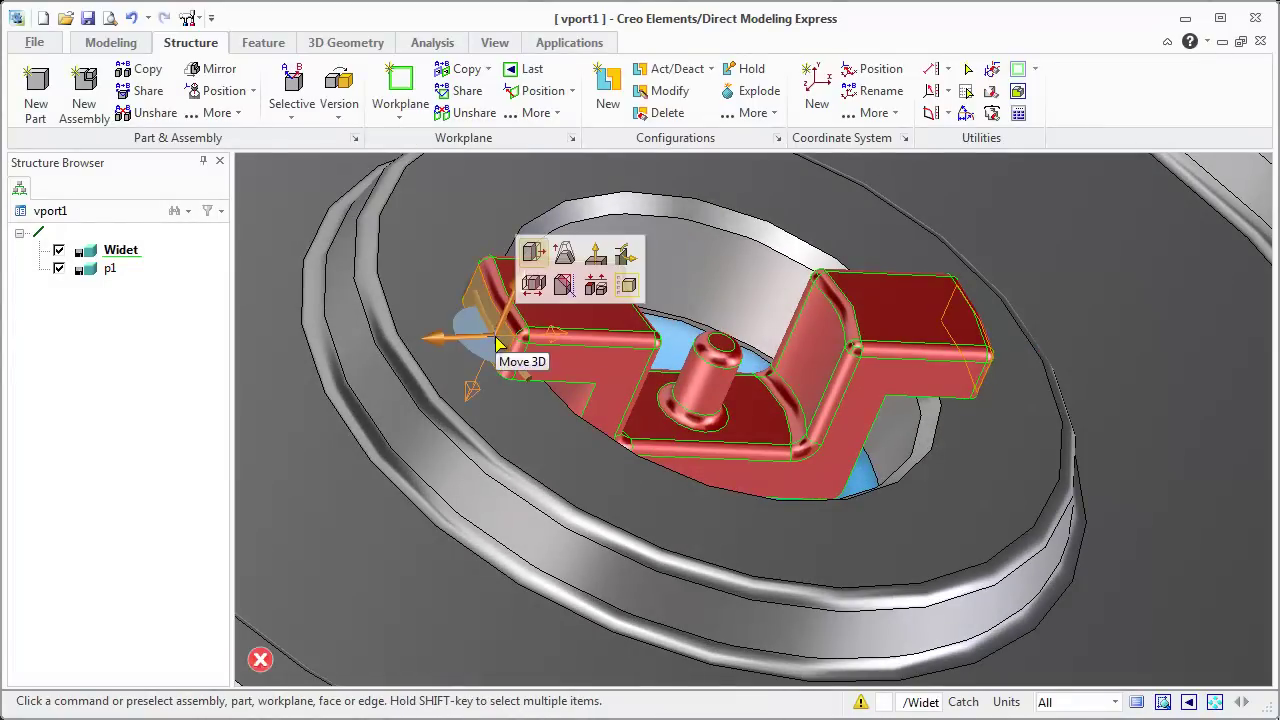
mouse_move(490, 328)
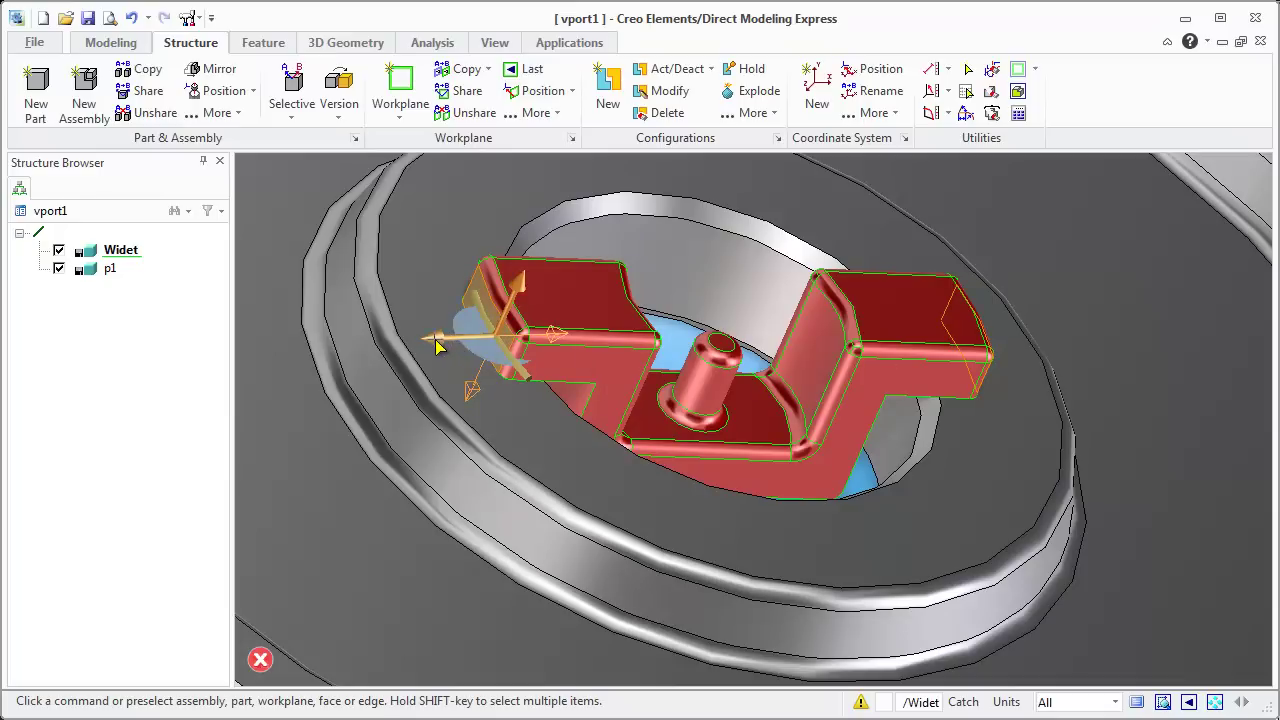
left_click_drag(430, 338, 488, 345)
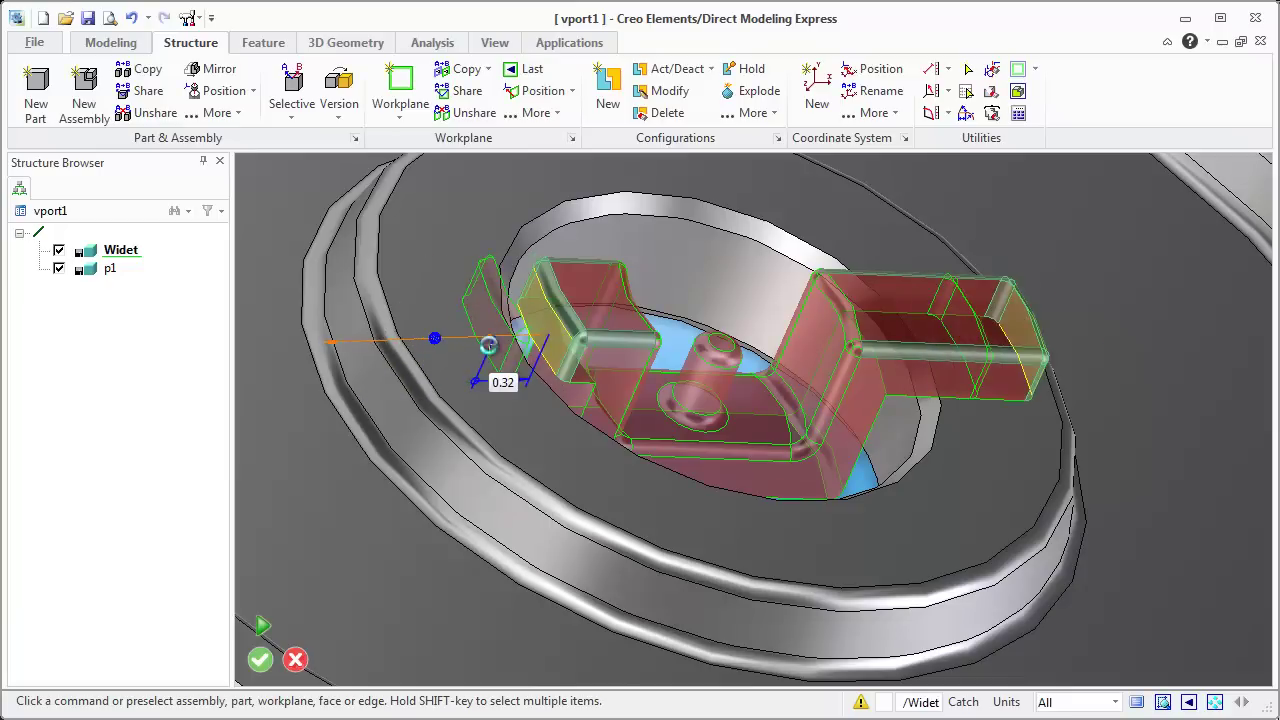
middle_click(487, 345)
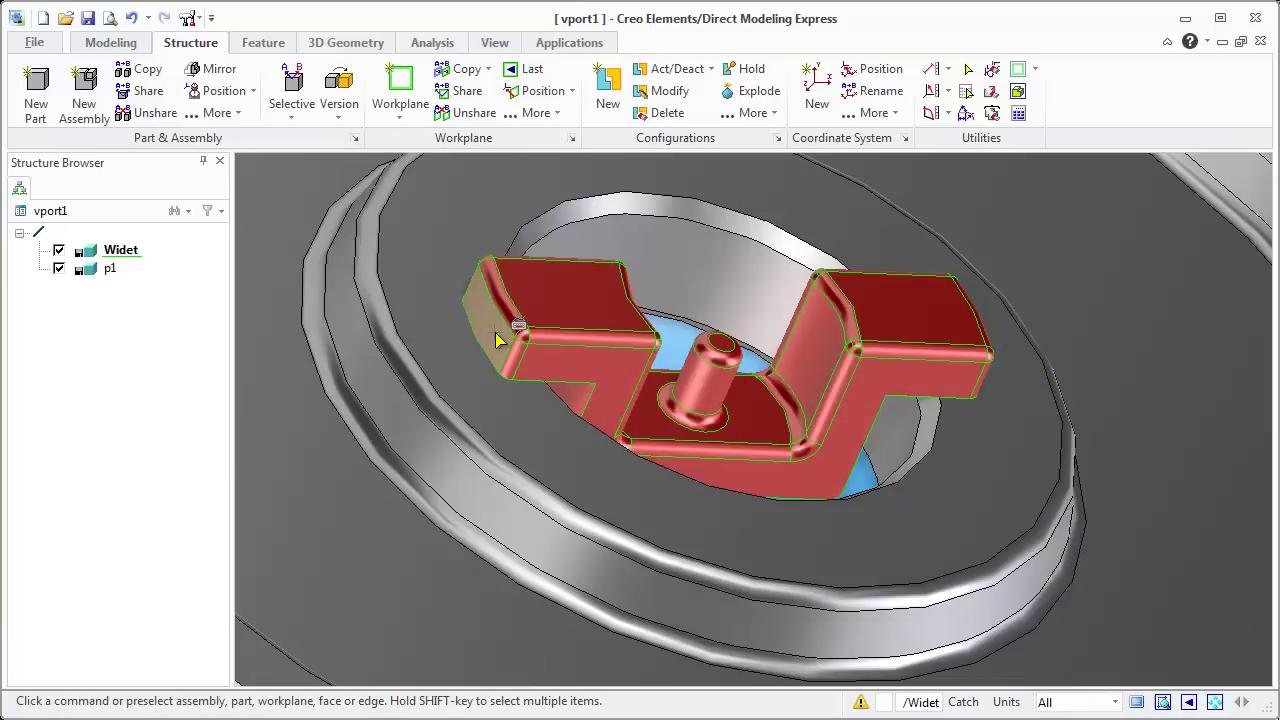
- Change the radius of the curved outer end faces of both Widet arms to 1.8
left_click(497, 340)
middle_click_drag(1078, 432, 906, 434)
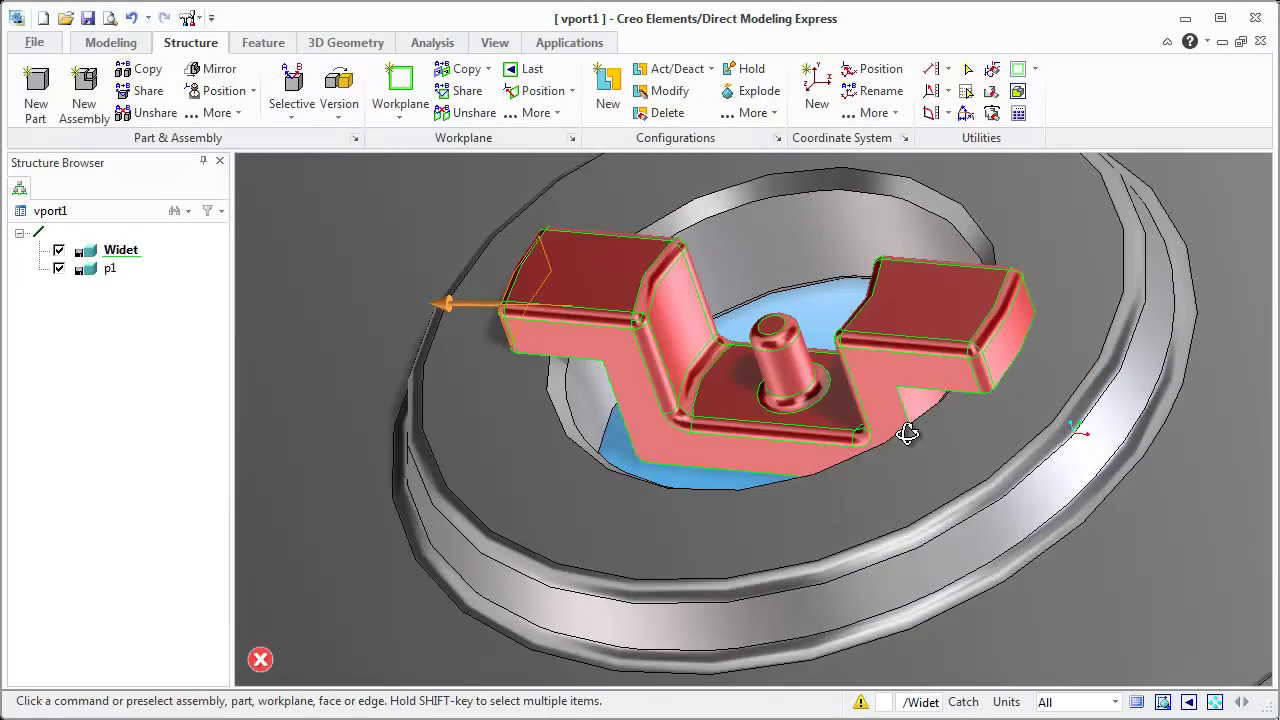
left_click(1005, 350, "shift")
middle_click(1005, 348)
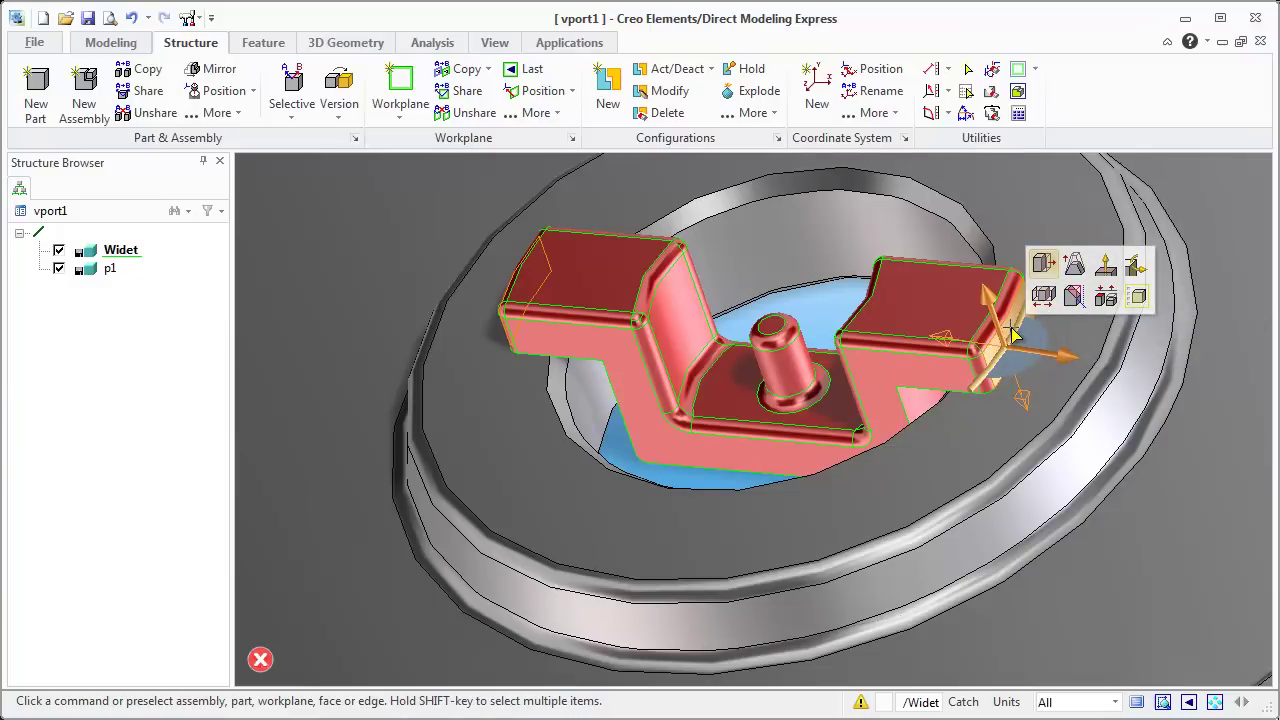
right_click(1015, 338)
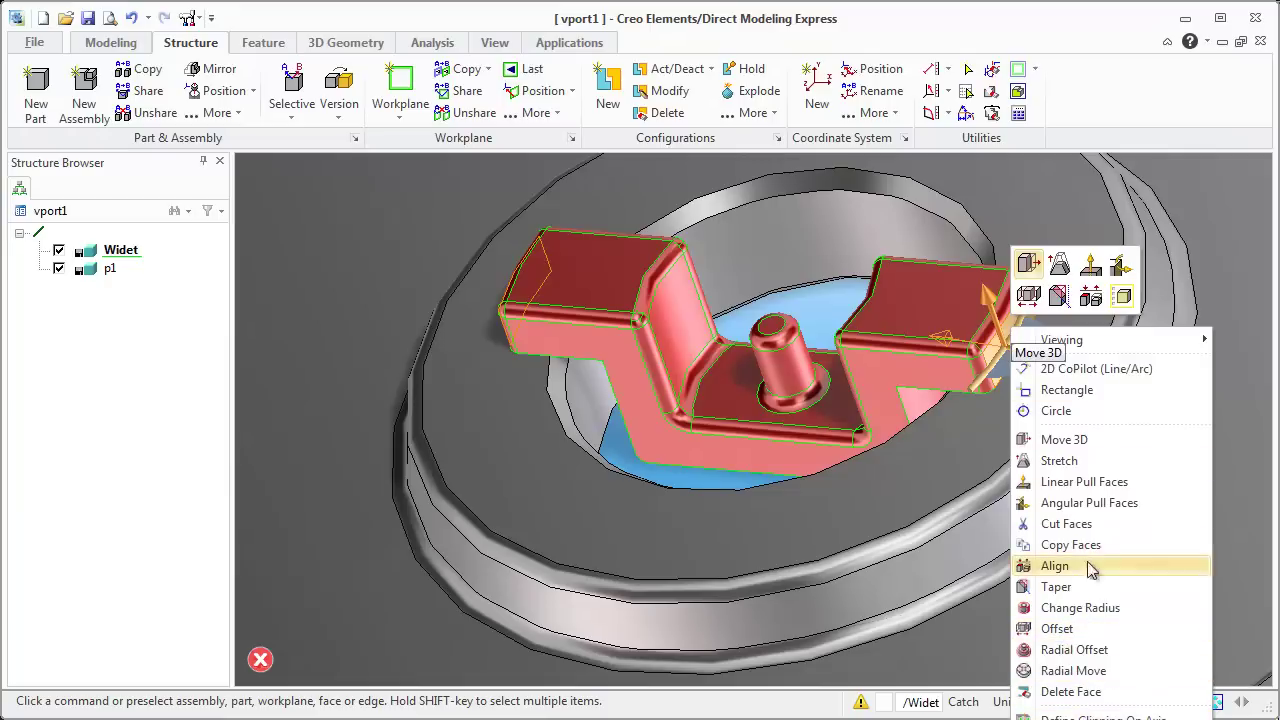
left_click(1070, 610)
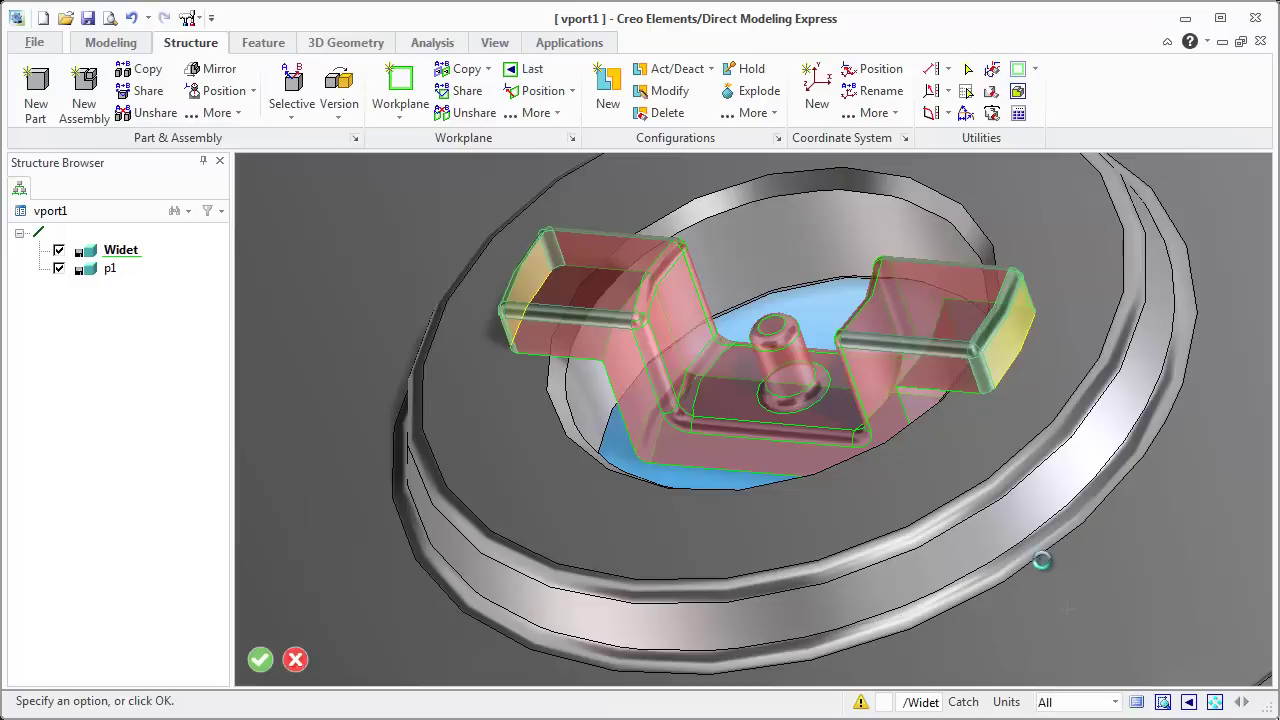
left_click_drag(1068, 362, 1082, 368)
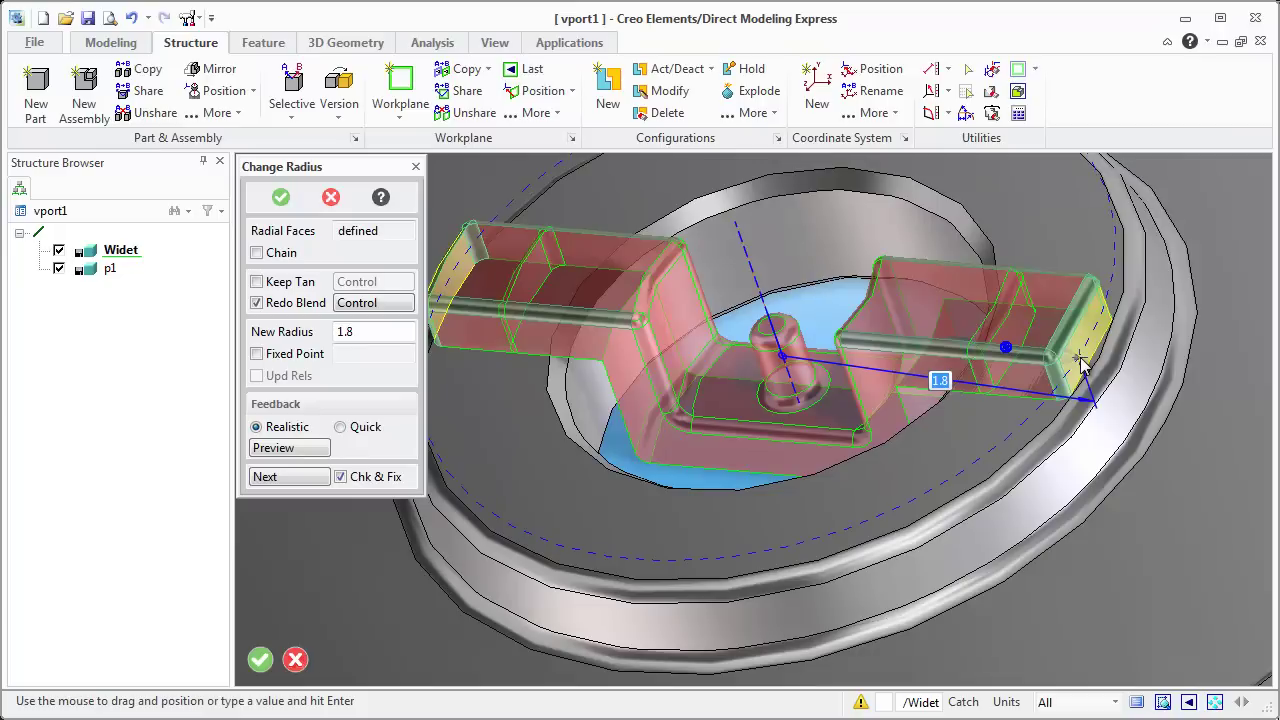
left_click(1080, 358)
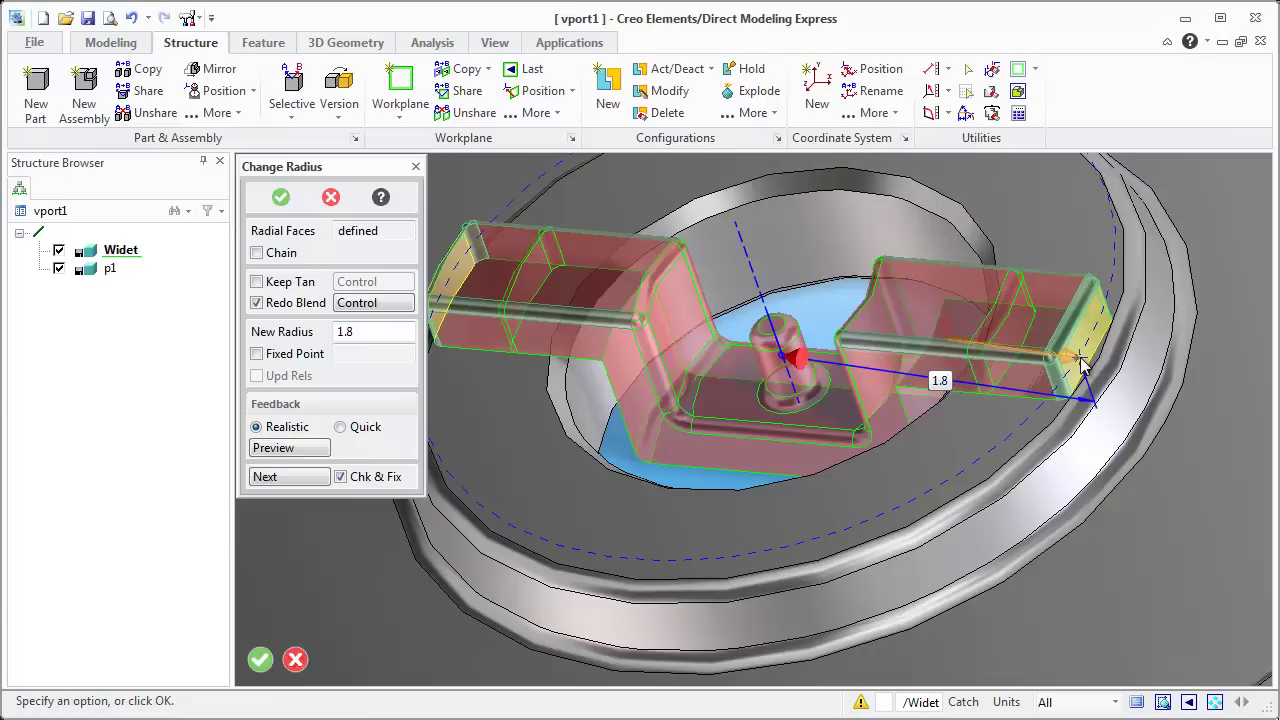
left_click(281, 197)
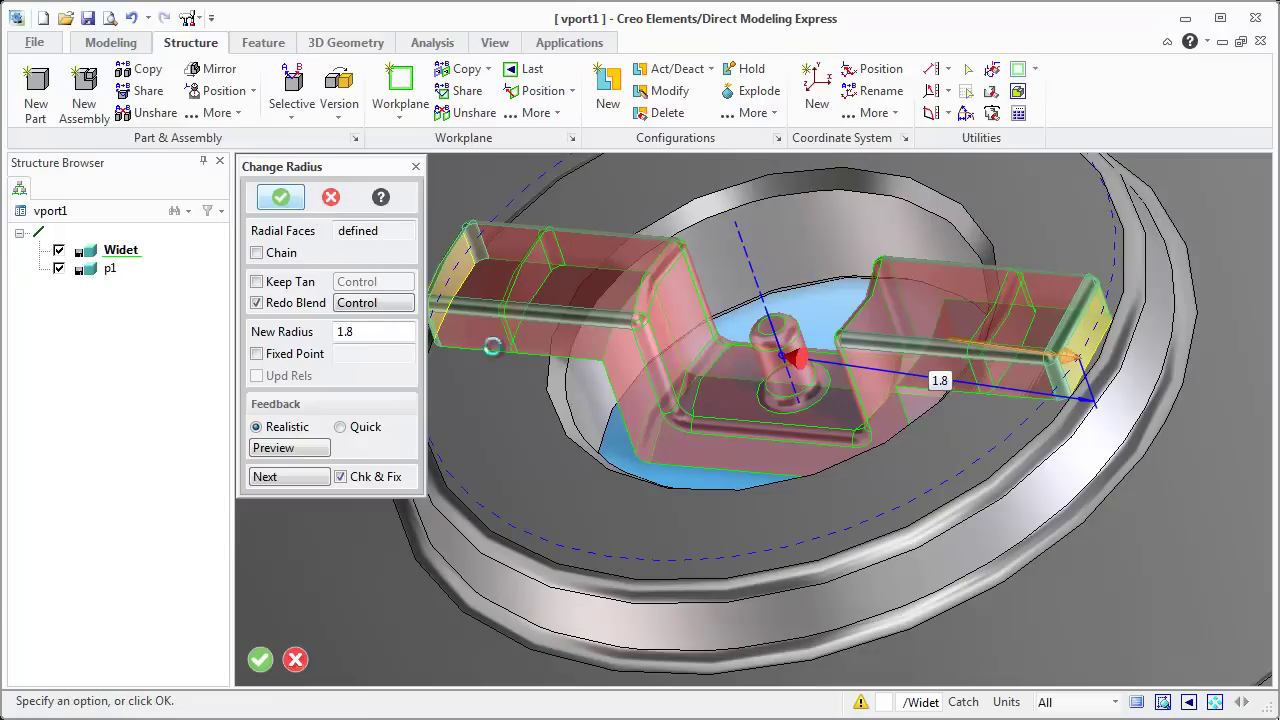
- Radially offset the two lower curved faces of the Widet outward toward the hub bore by 0.18
middle_click_drag(654, 409, 757, 394)
left_click(951, 416)
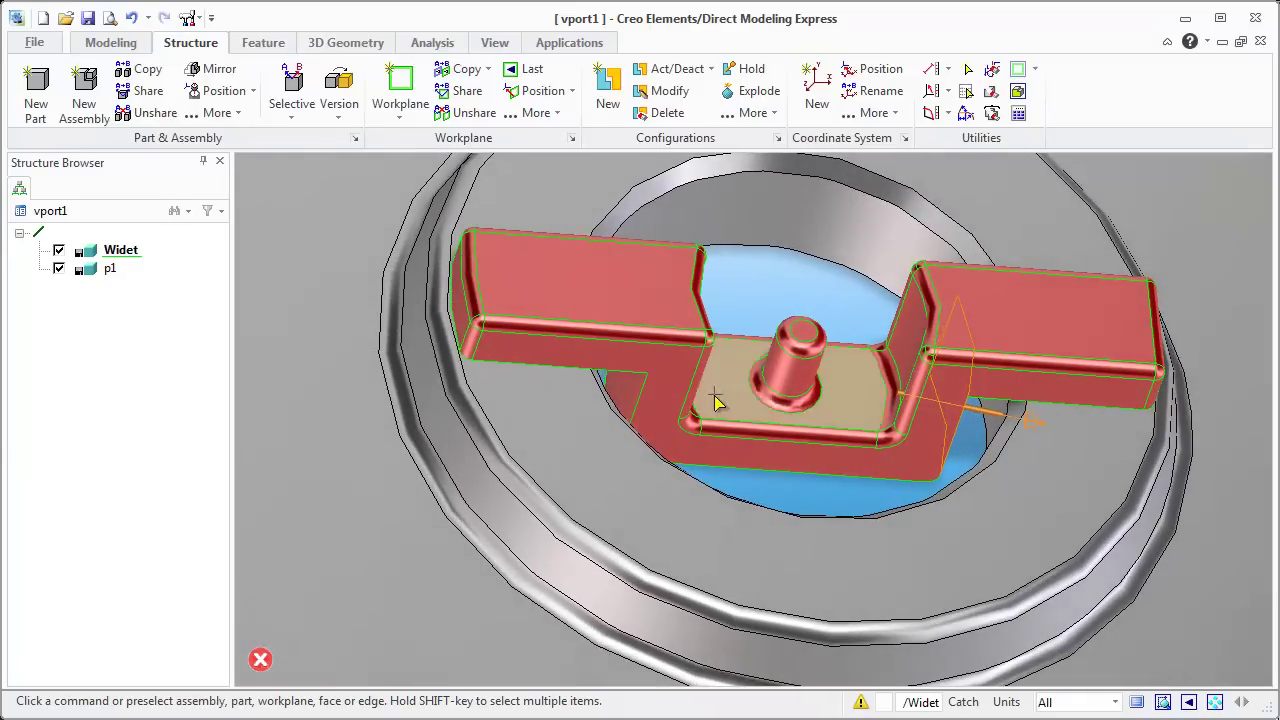
left_click(628, 397)
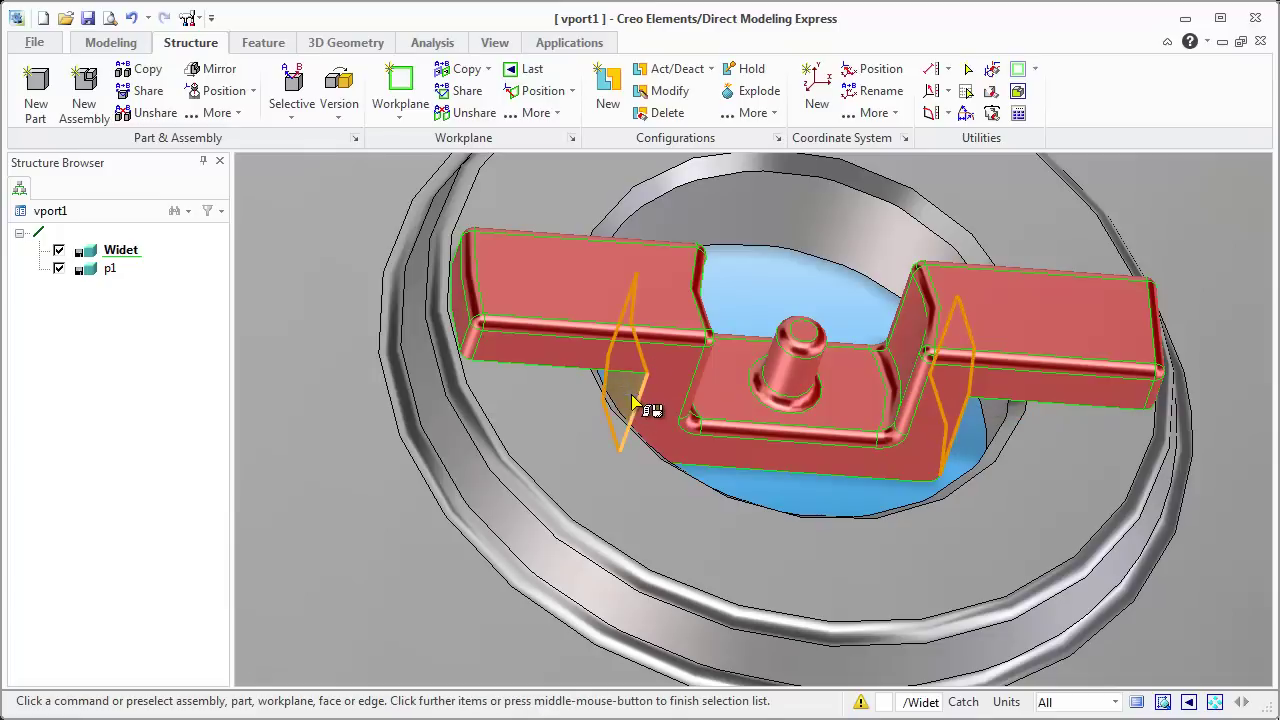
left_click(628, 397)
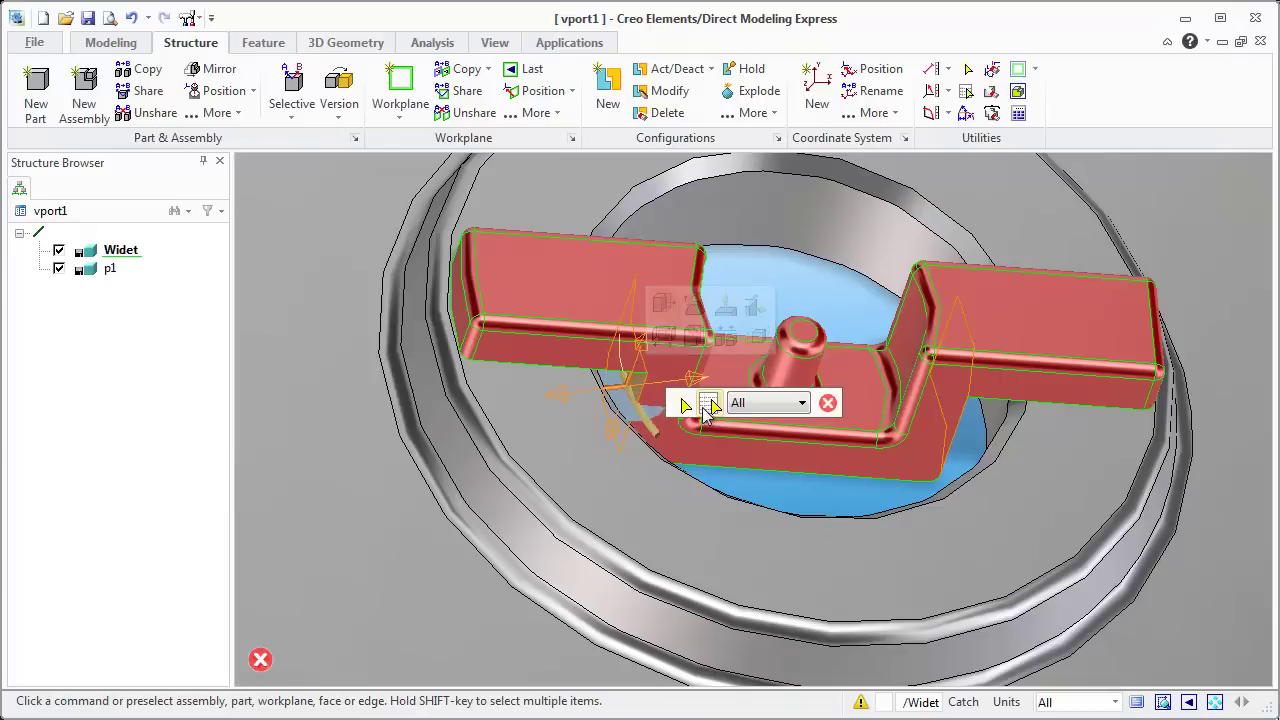
right_click(634, 386)
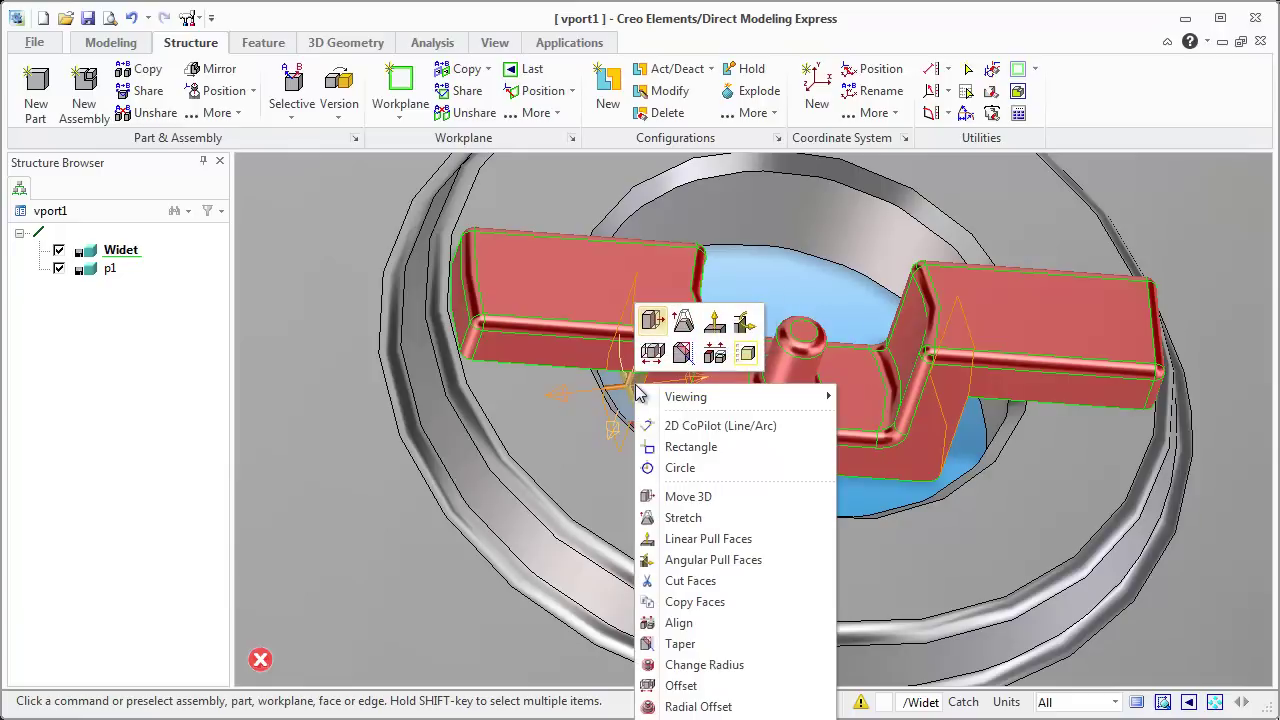
left_click(690, 706)
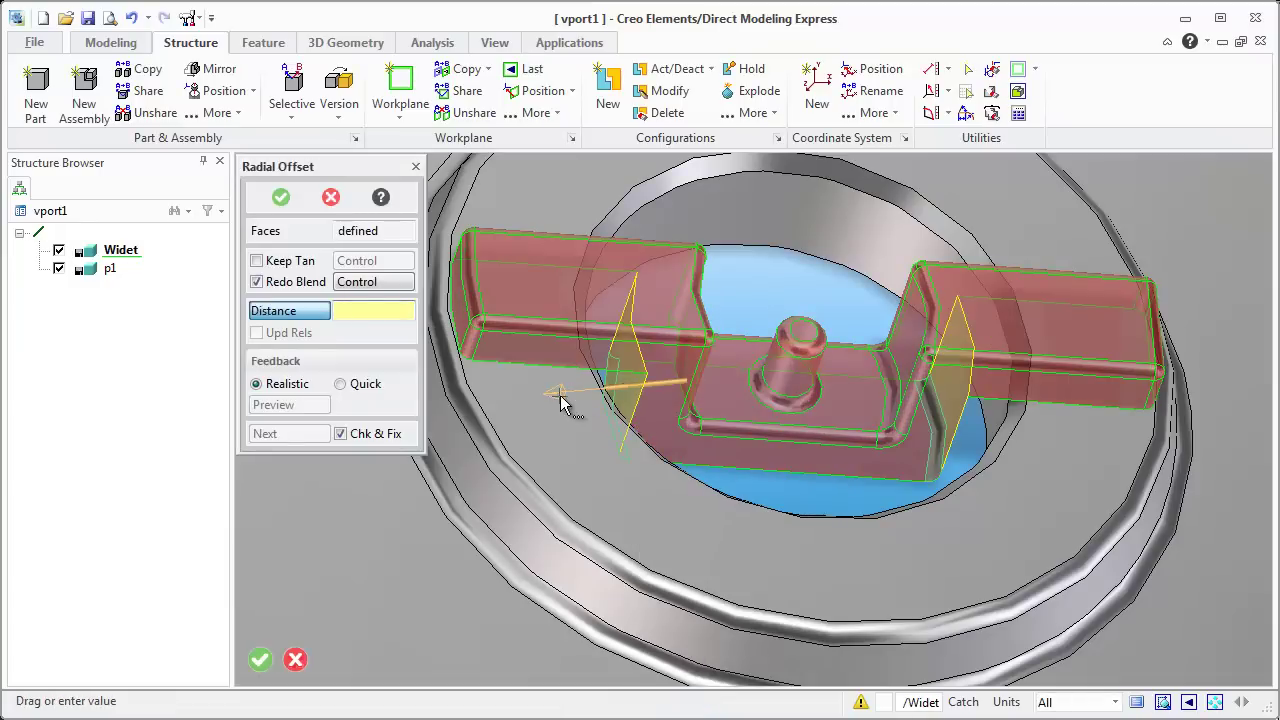
left_click_drag(546, 398, 592, 392)
middle_click_drag(677, 400, 661, 444)
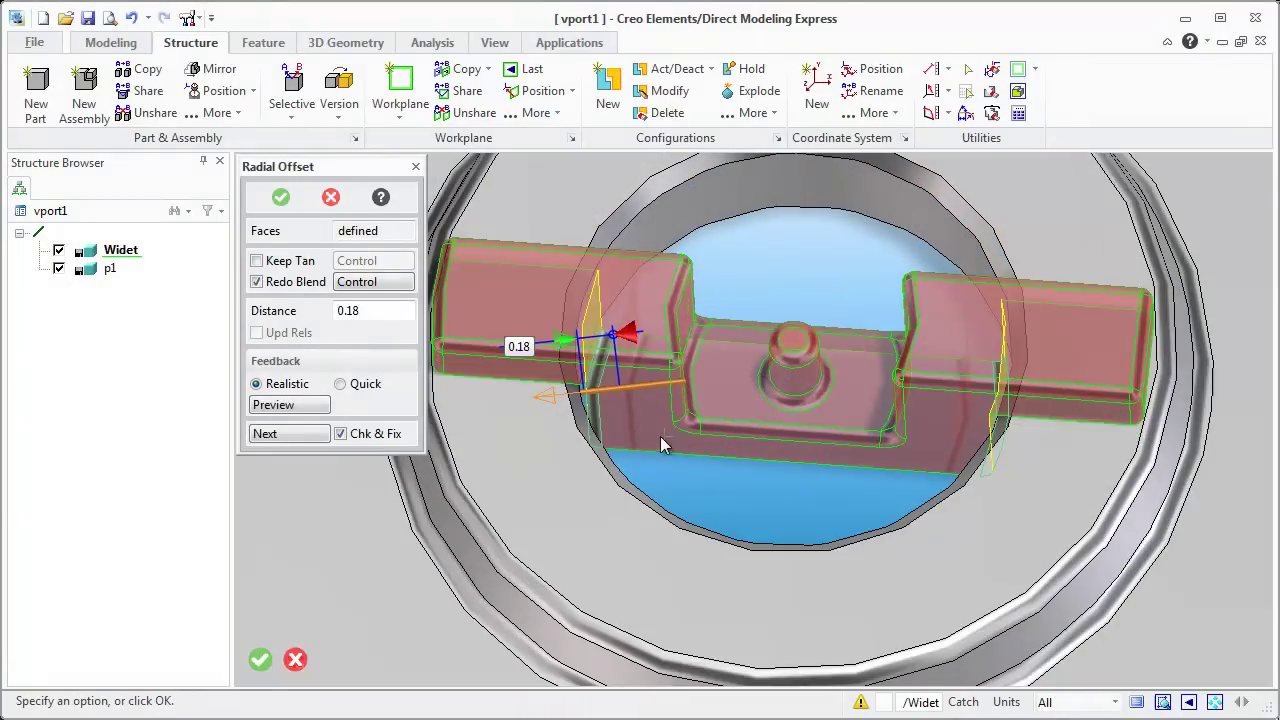
left_click(280, 197)
- Apply a Radial Offset of 0.32 to the two curved inner faces on either side of the Widet's pin
middle_click_drag(709, 537, 687, 505)
mouse_move(765, 402)
middle_mouse_down()
mouse_move(744, 399)
mouse_move(767, 409)
middle_mouse_up()
left_click(704, 372)
left_click(767, 409)
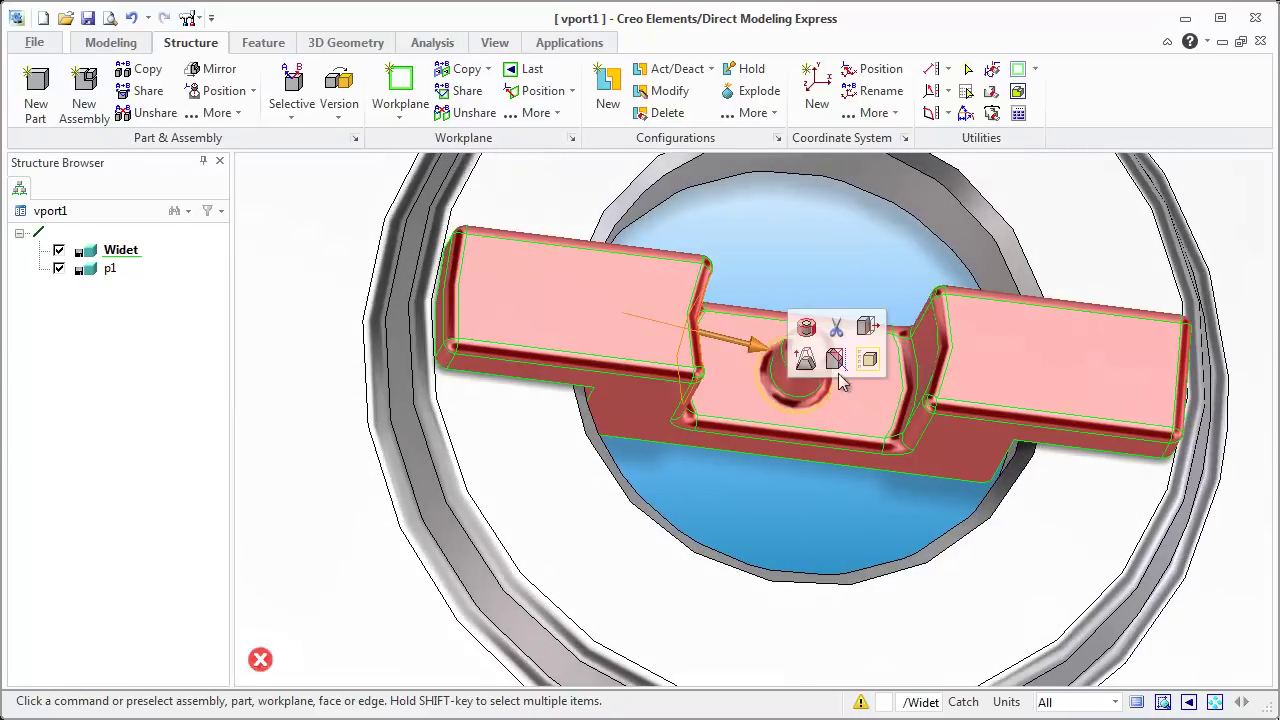
left_click(930, 360)
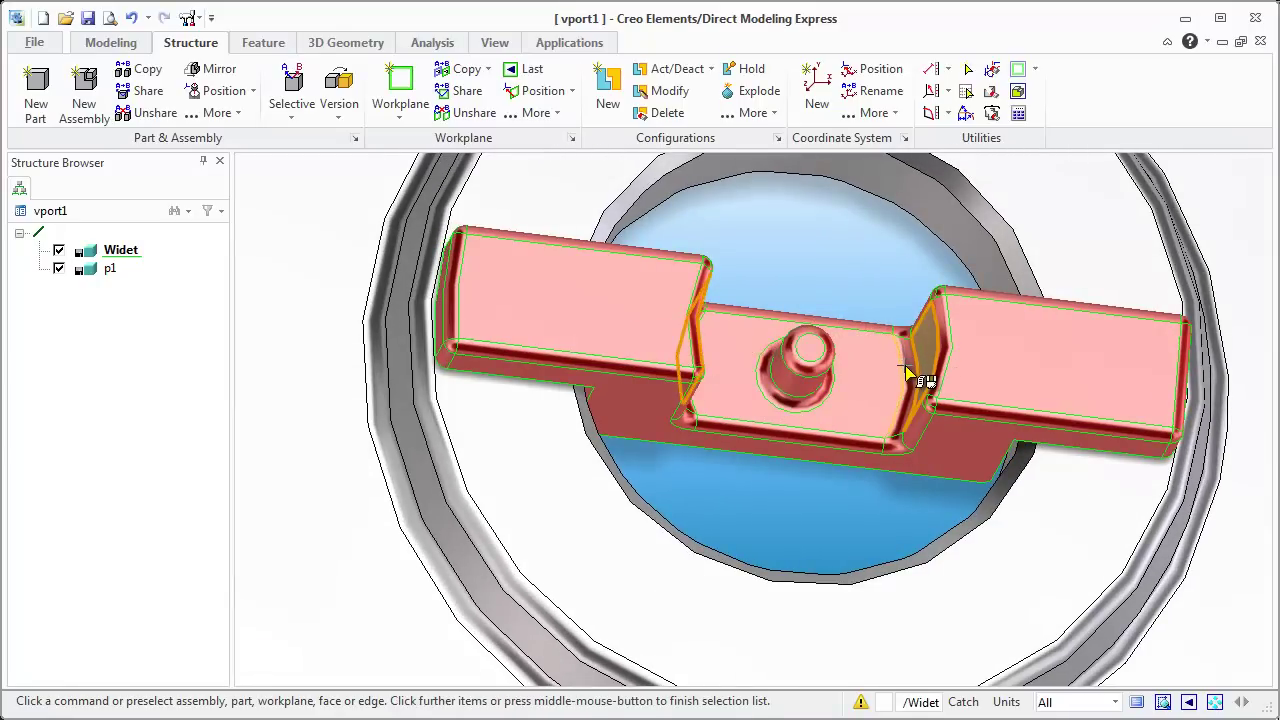
middle_click(923, 338)
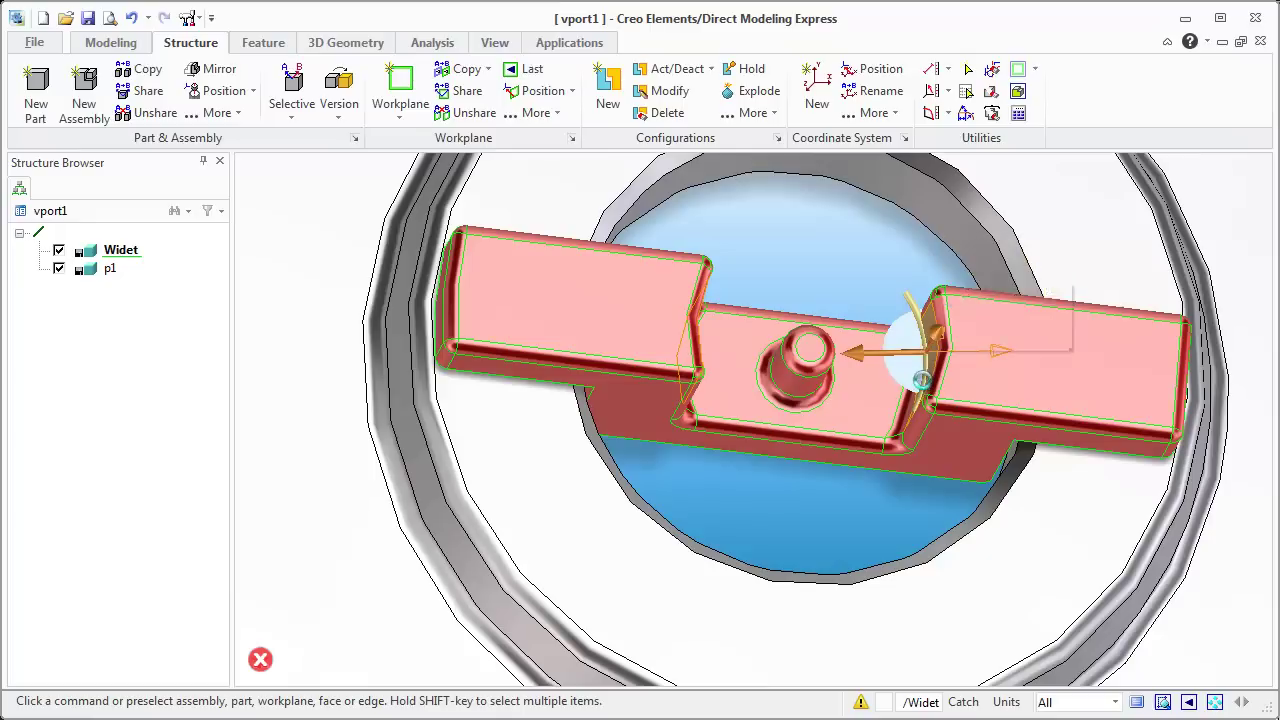
right_click(921, 383)
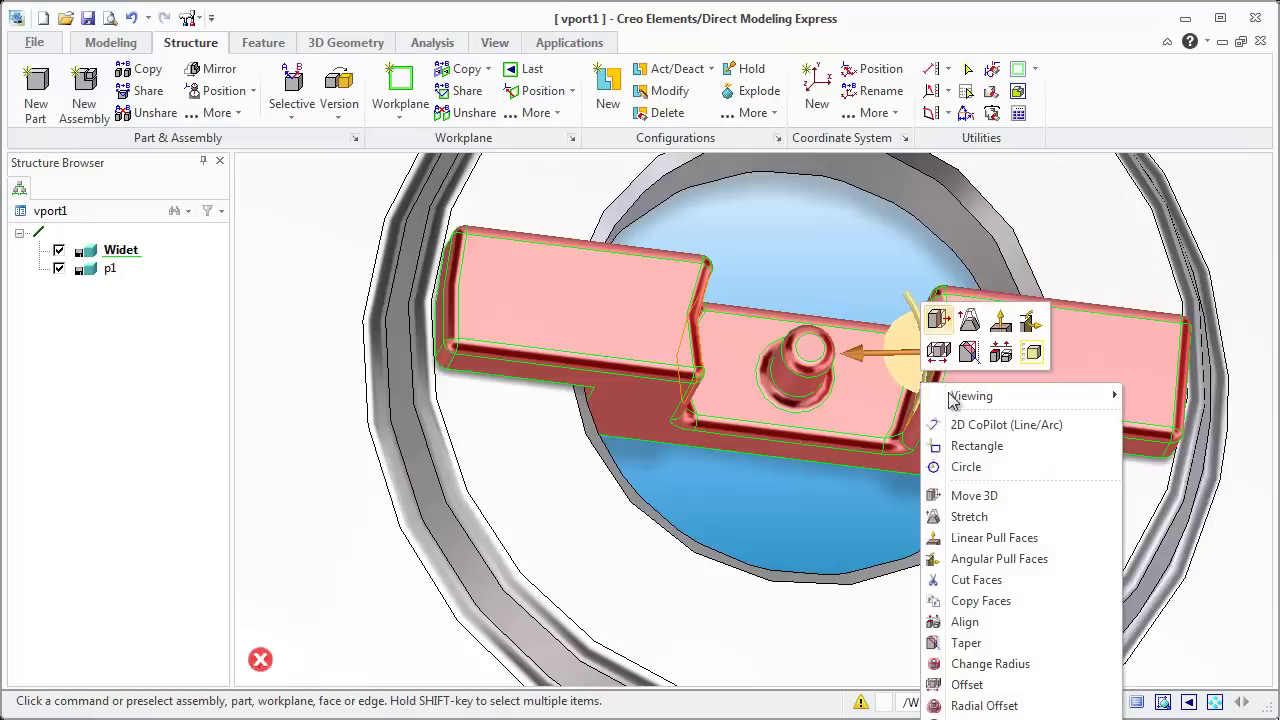
left_click(994, 706)
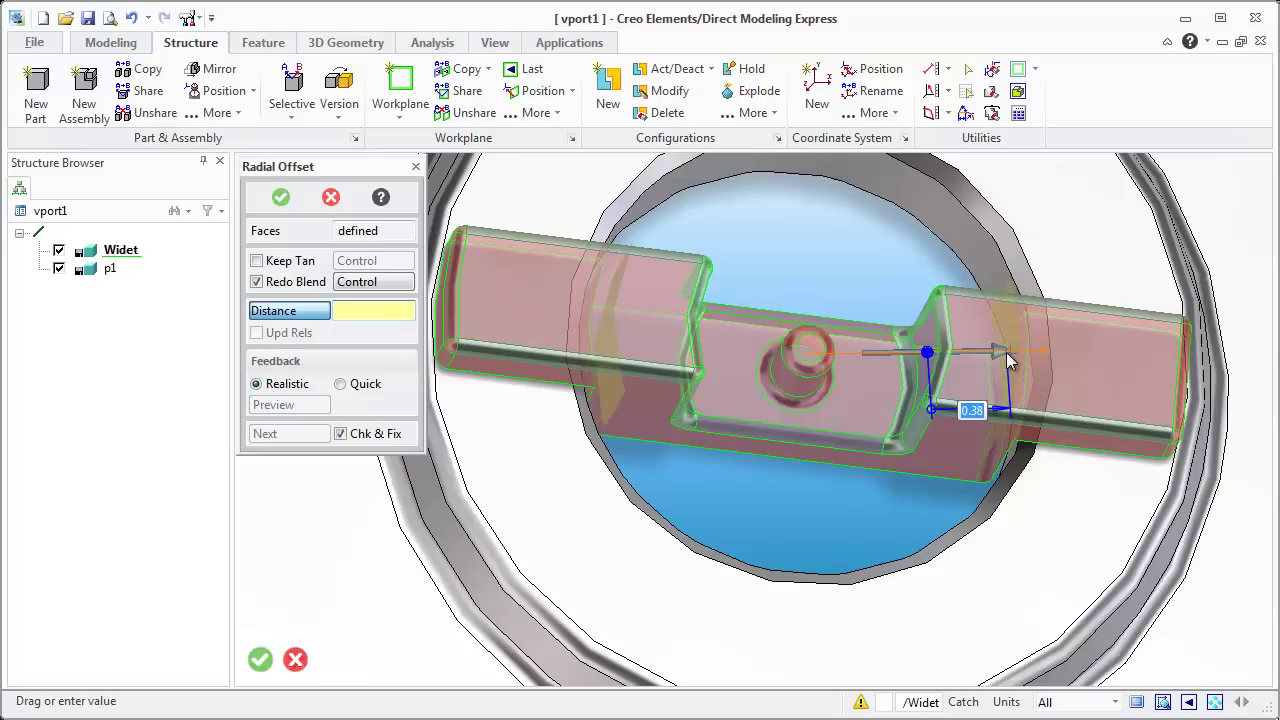
left_click_drag(1006, 352, 993, 352)
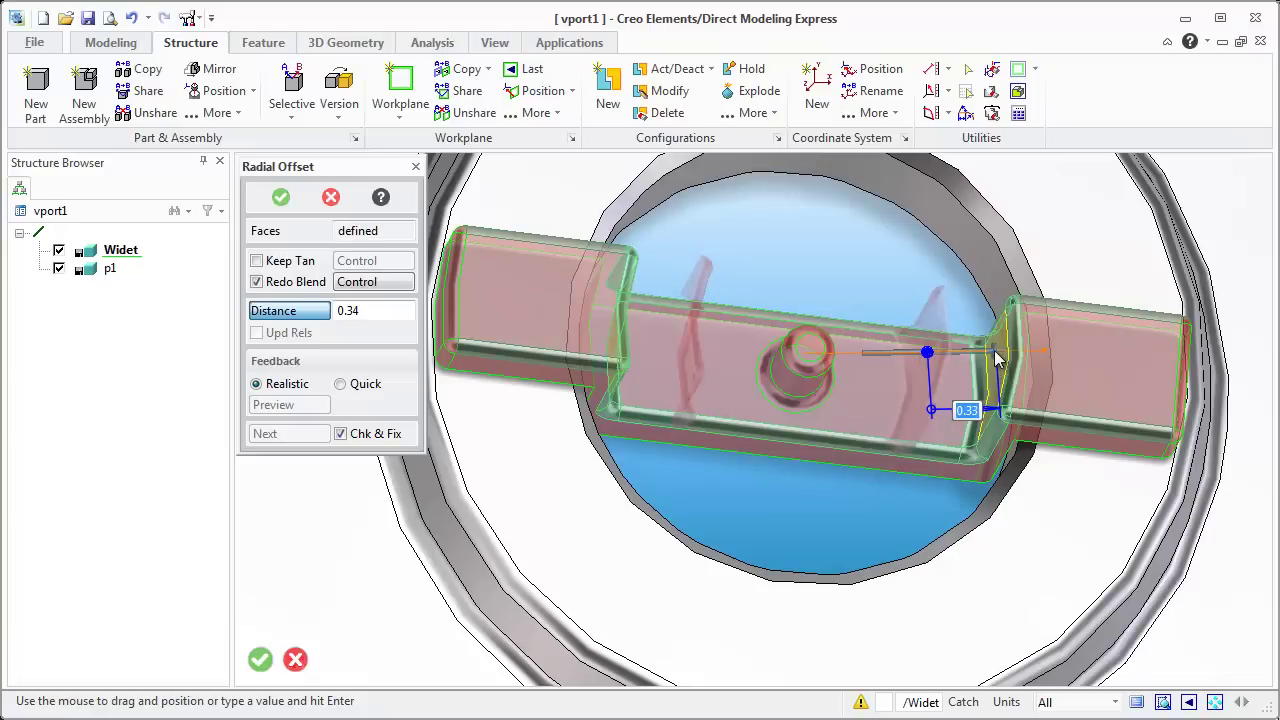
left_click(993, 351)
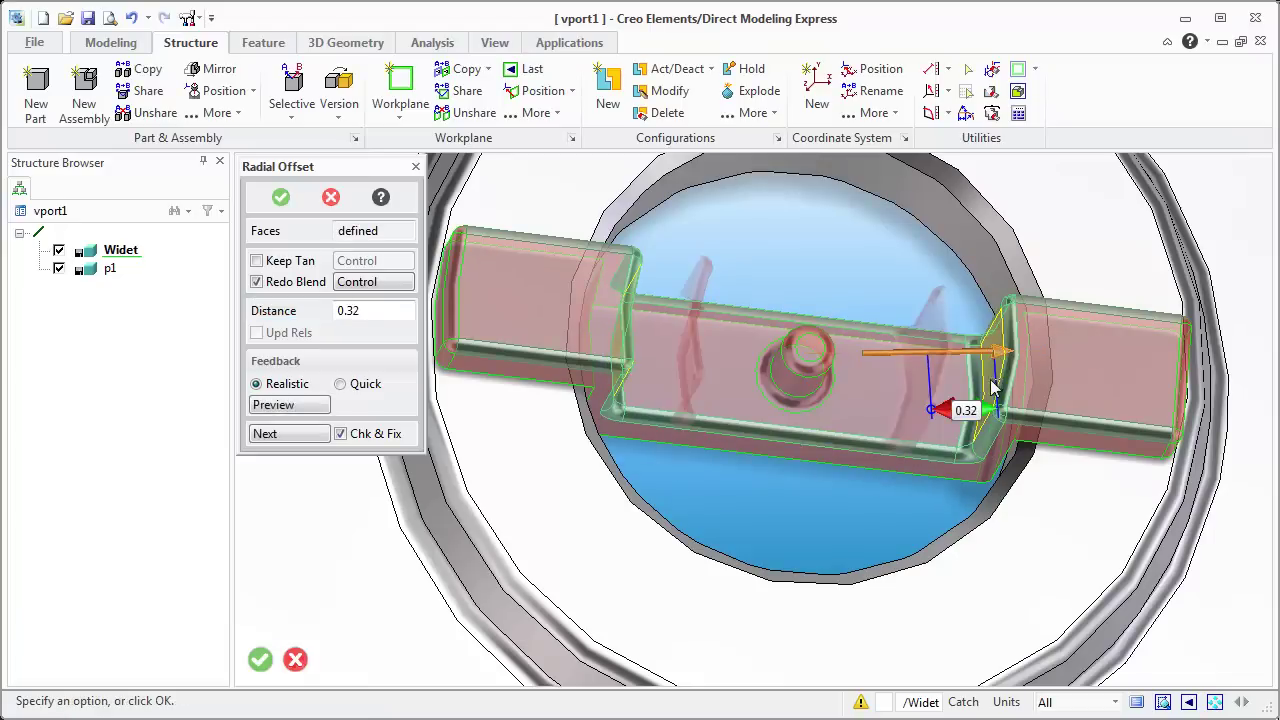
- Try other radial offset distances for the Widet's two curved inner faces, such as 0.27 and 0.25
mouse_move(994, 382)
middle_mouse_down()
mouse_move(940, 406)
mouse_move(945, 368)
mouse_move(991, 331)
mouse_move(975, 384)
middle_mouse_up()
scroll(916, 464, "up", 2)
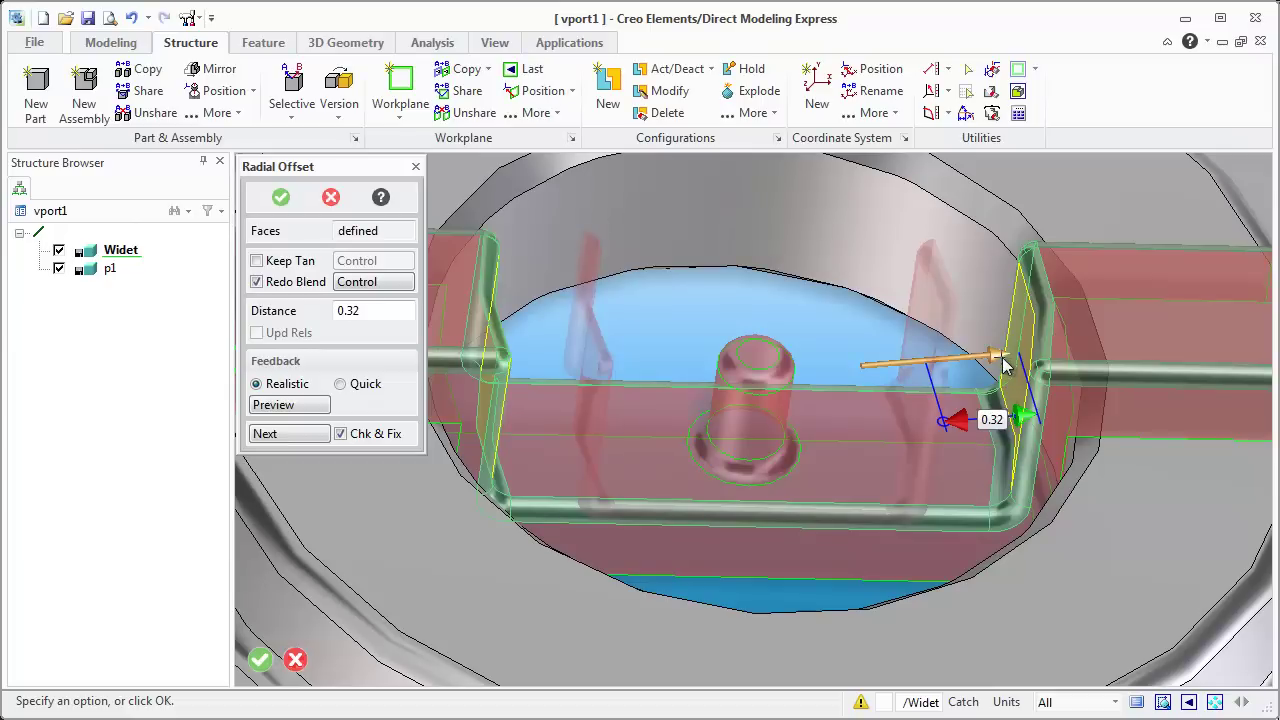
left_click_drag(1003, 365, 1015, 404)
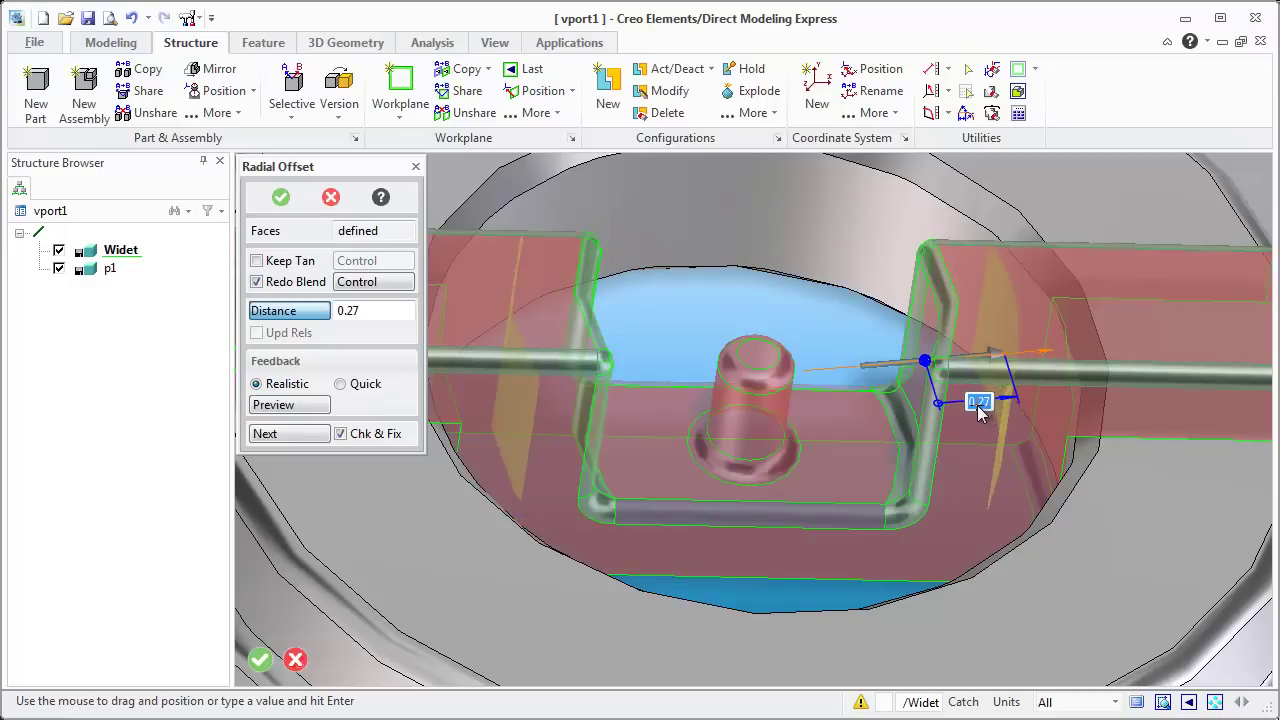
left_click(978, 405)
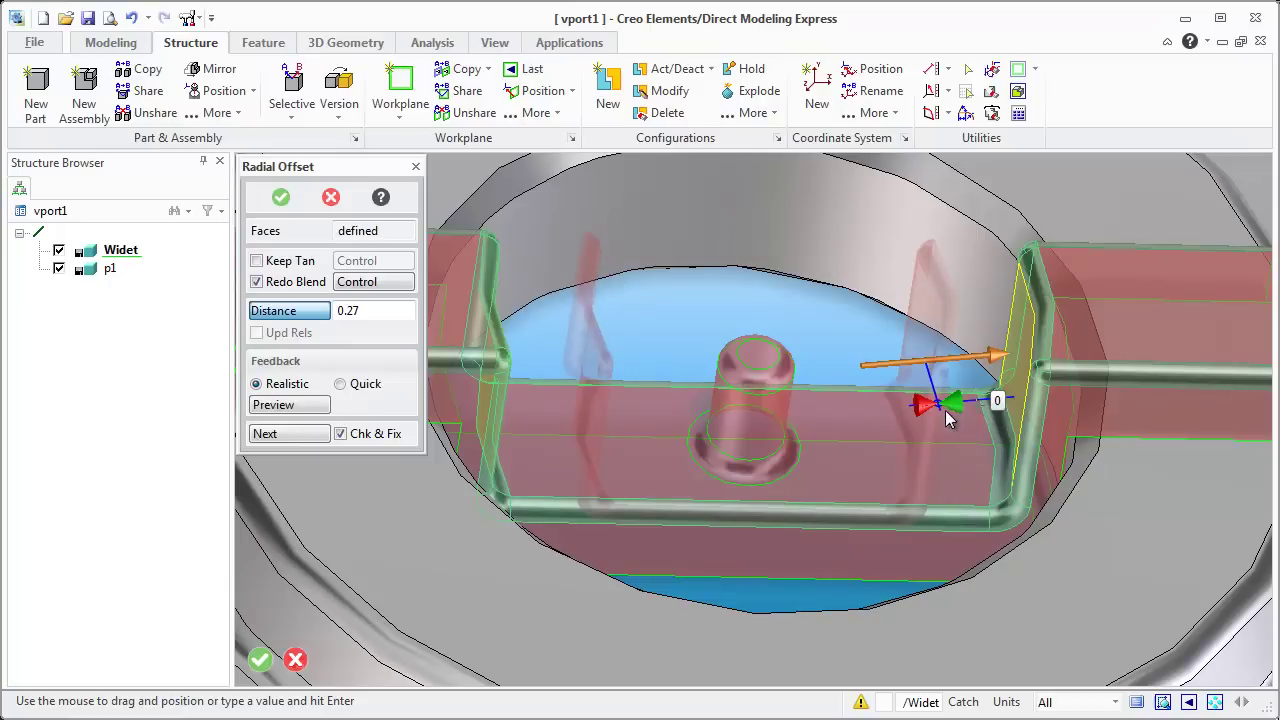
left_click(962, 412)
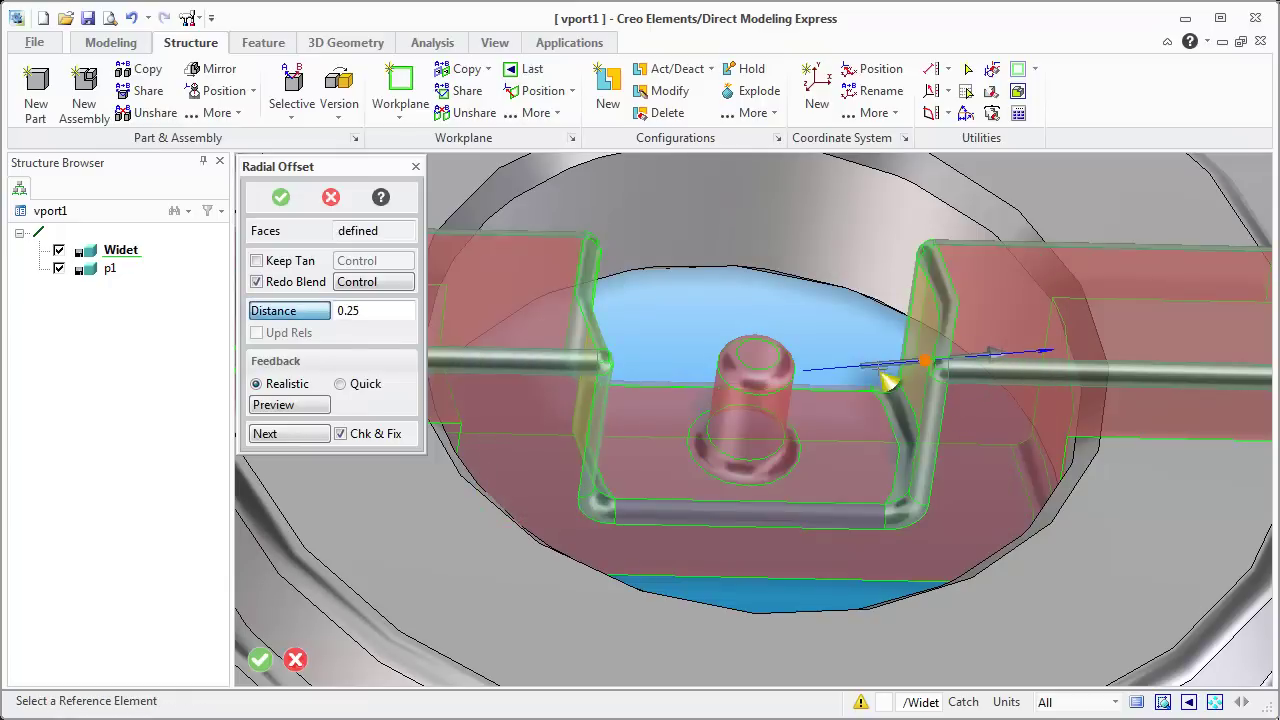
left_click(805, 434)
middle_click_drag(805, 434, 846, 446)
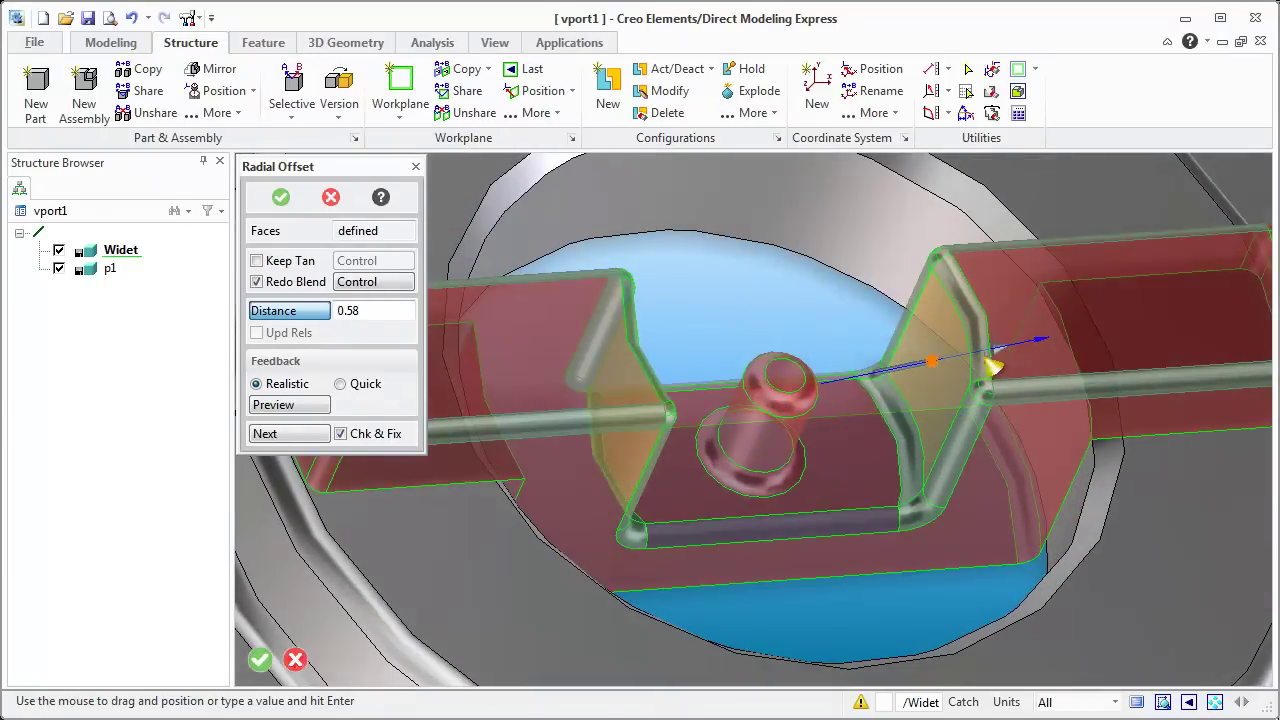
- Set the radial offset of the Widet's curved inner faces to 0.17 and complete the operation
left_click(933, 363)
left_click_drag(942, 372, 982, 372)
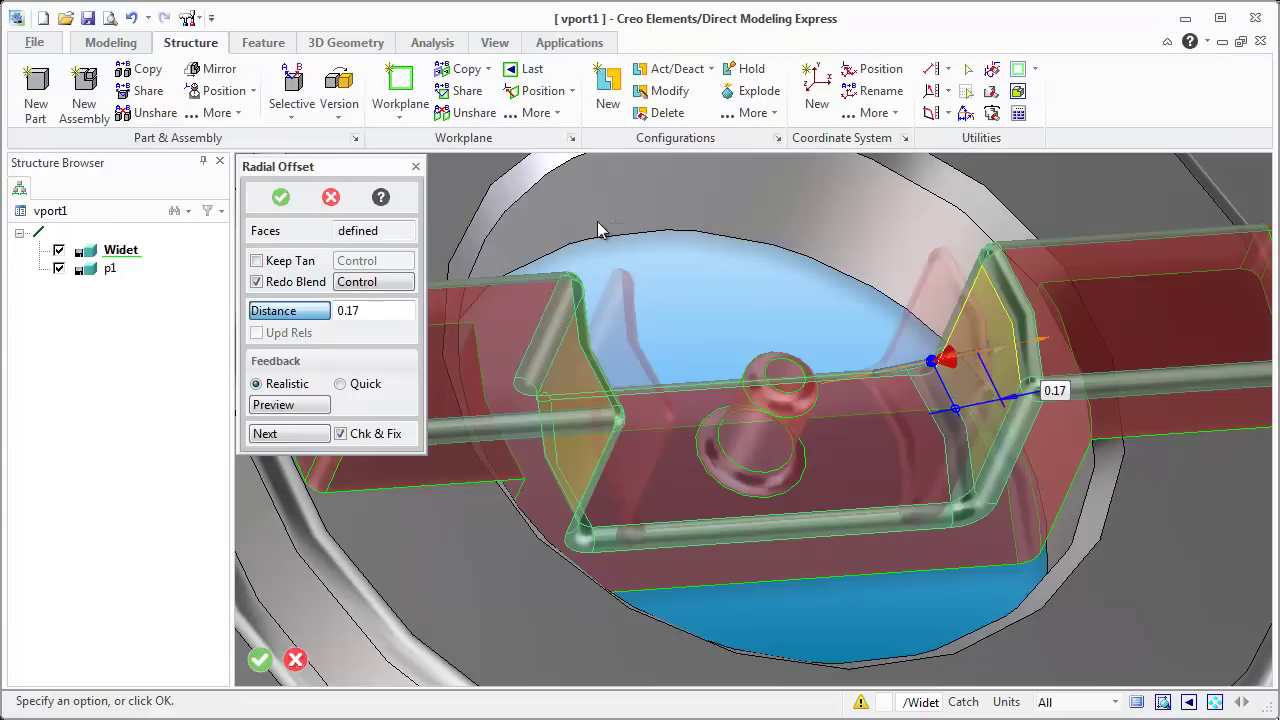
left_click(281, 197)
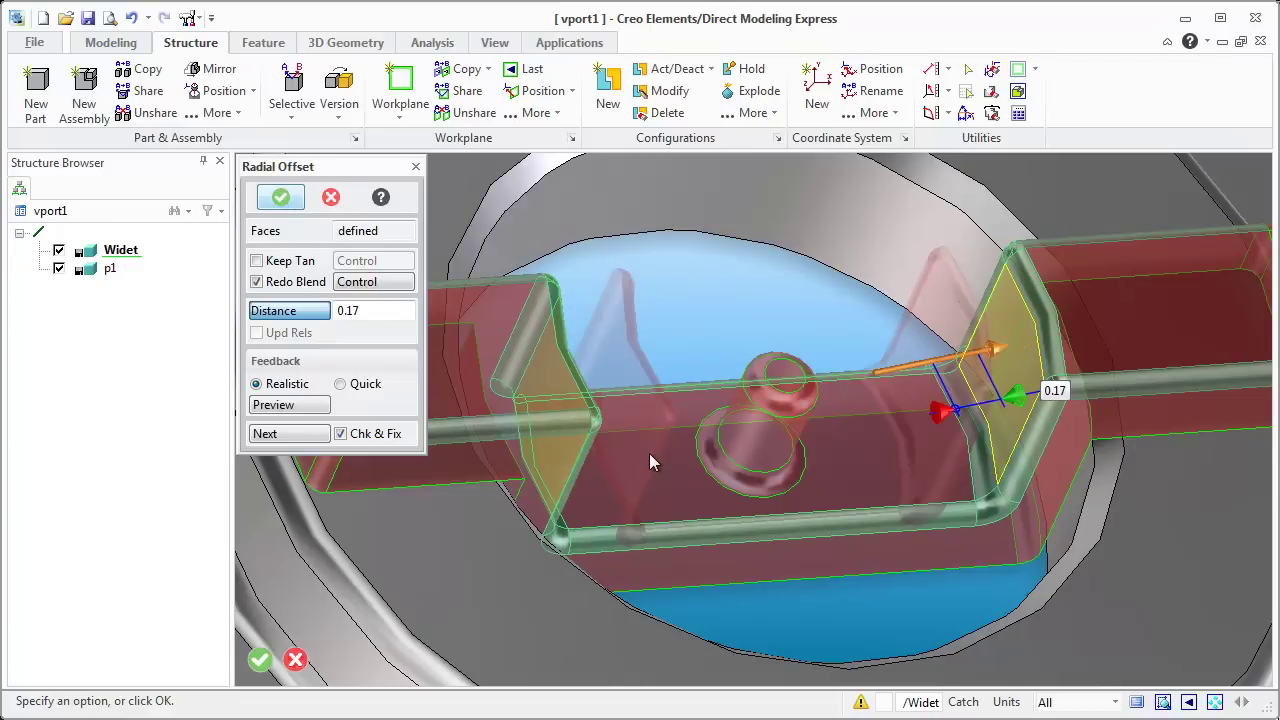
left_click(281, 197)
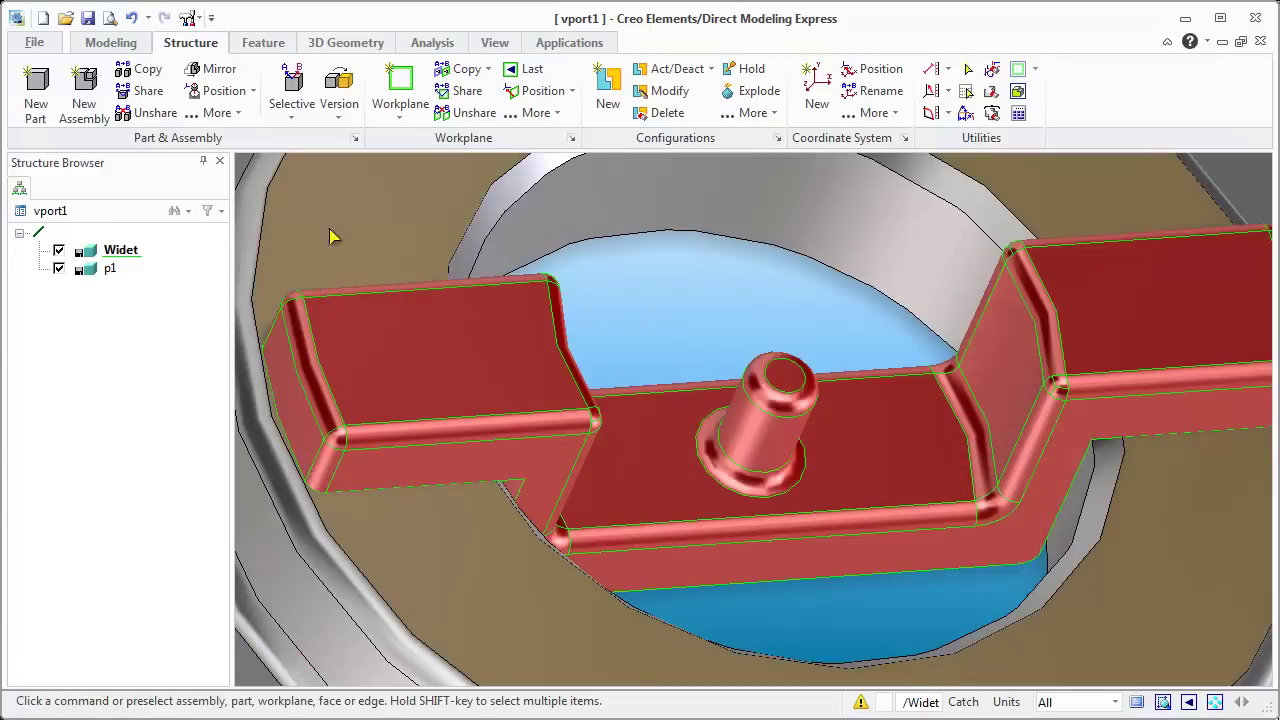
- Offset the two long flat side faces of the Widet outward together by 0.35
middle_click_drag(848, 430, 913, 372)
left_click(889, 413)
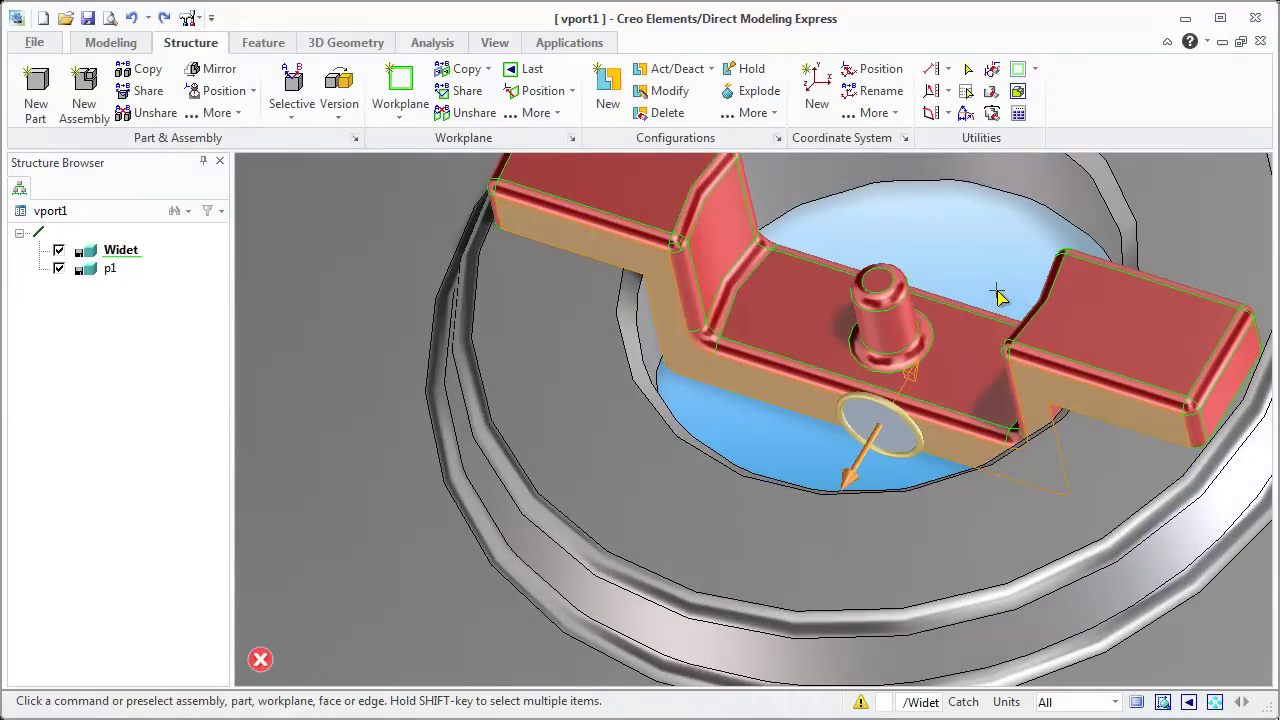
middle_click_drag(1010, 272, 927, 398, "ctrl")
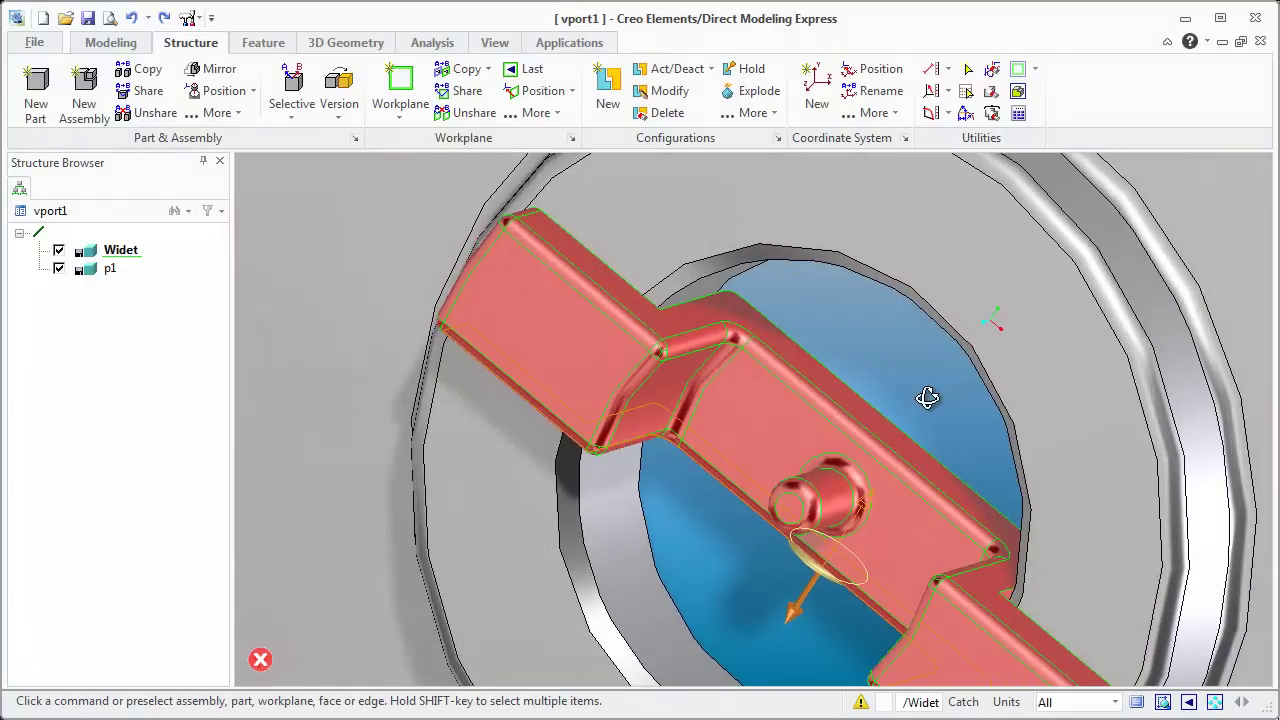
left_click(883, 432)
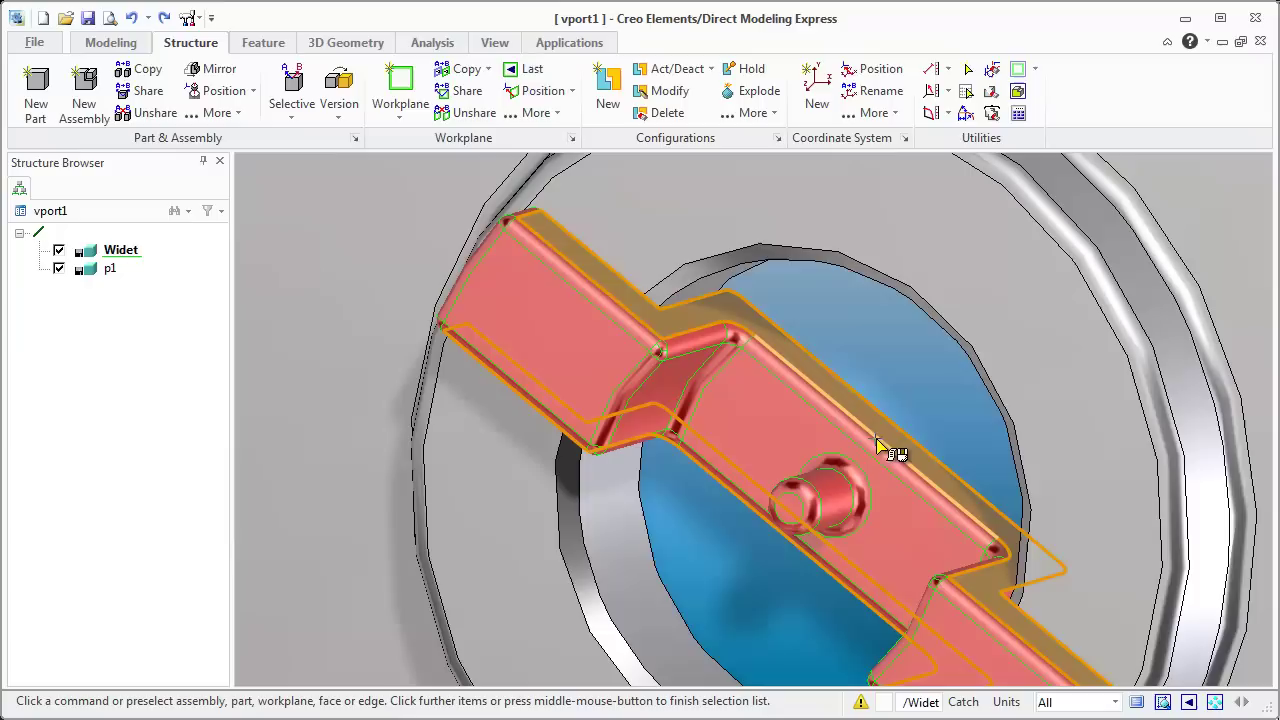
middle_click(890, 440)
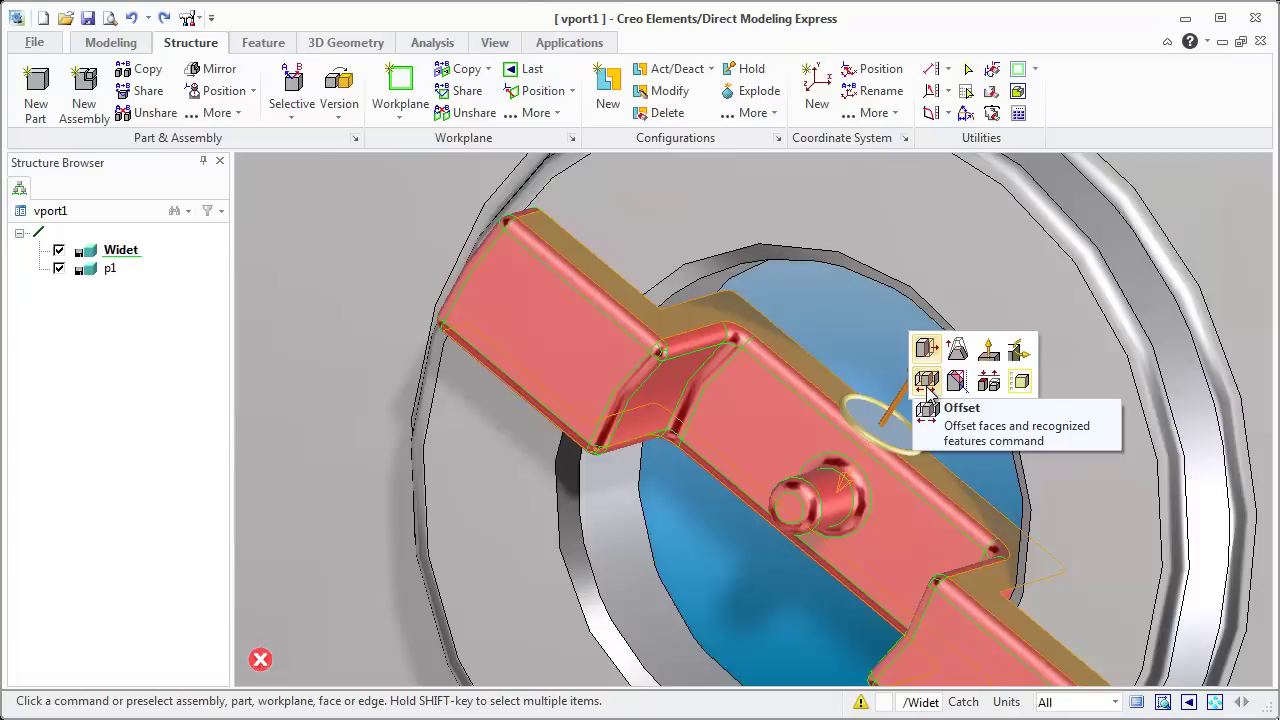
left_click(927, 386)
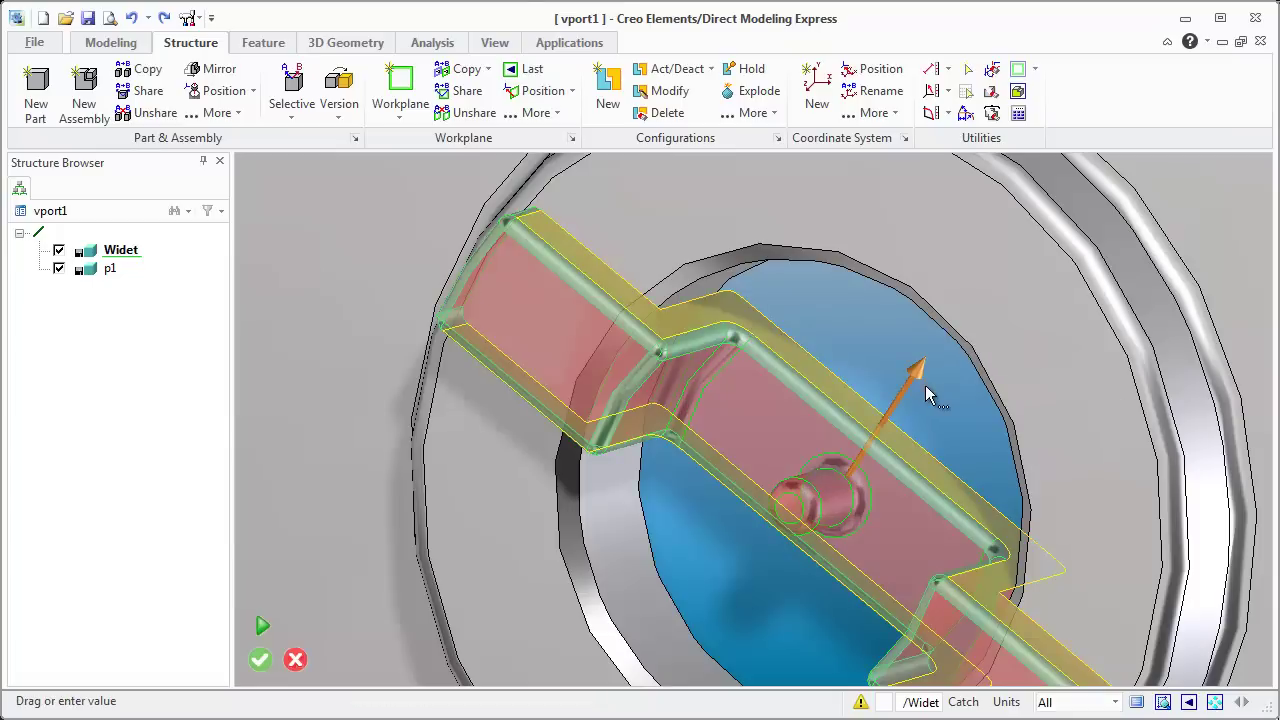
left_click(921, 372)
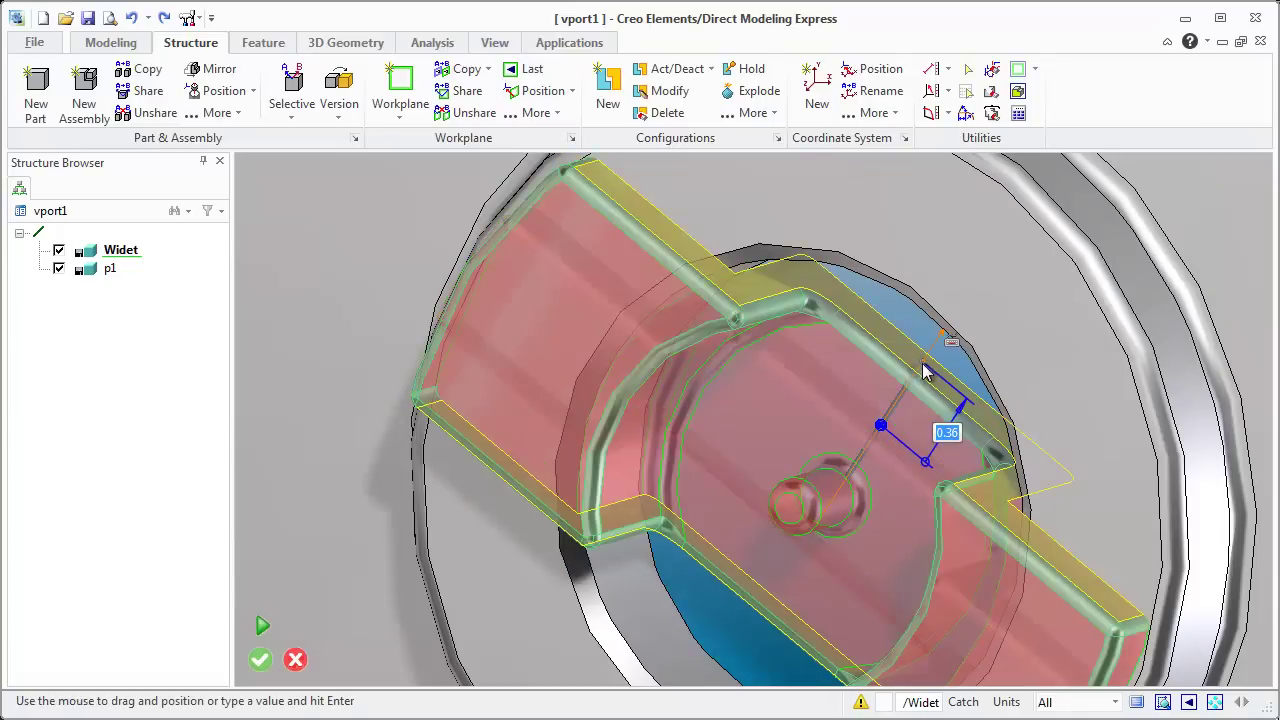
key("Return")
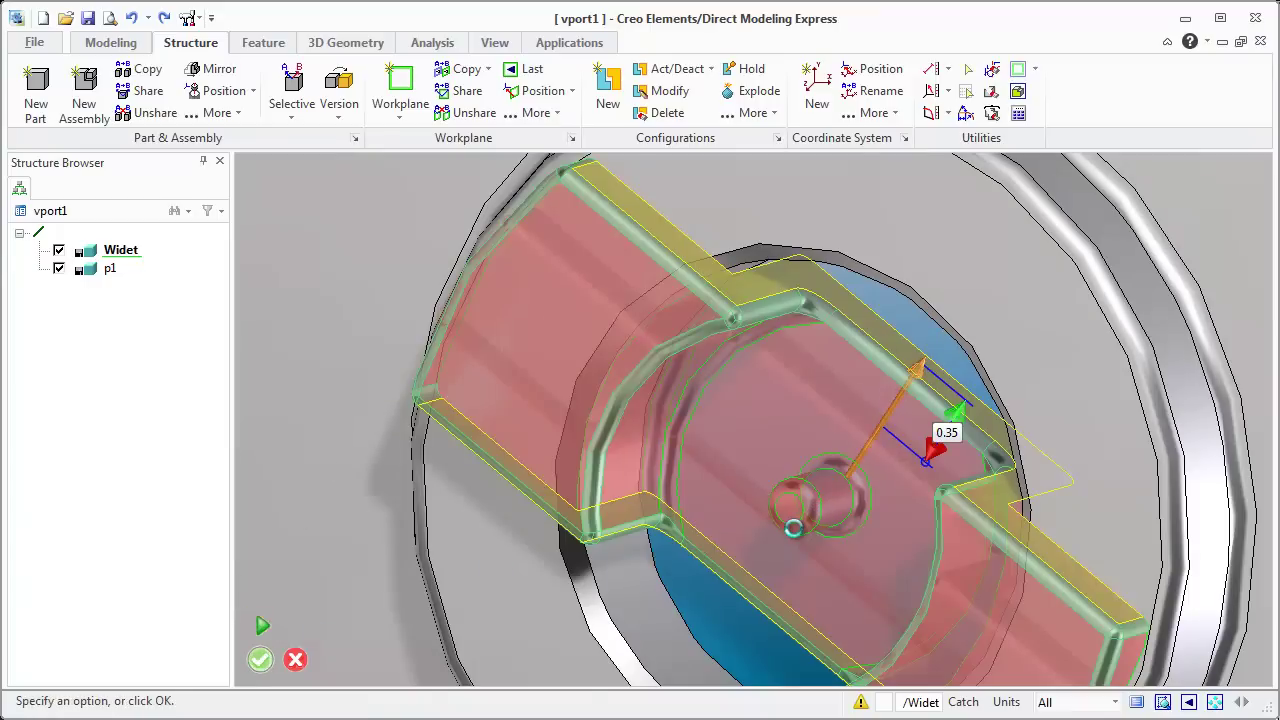
- Try to move the Widet's flat underside face, seen through the hub bore, inward by about 0.12
scroll(794, 516, "down", 1)
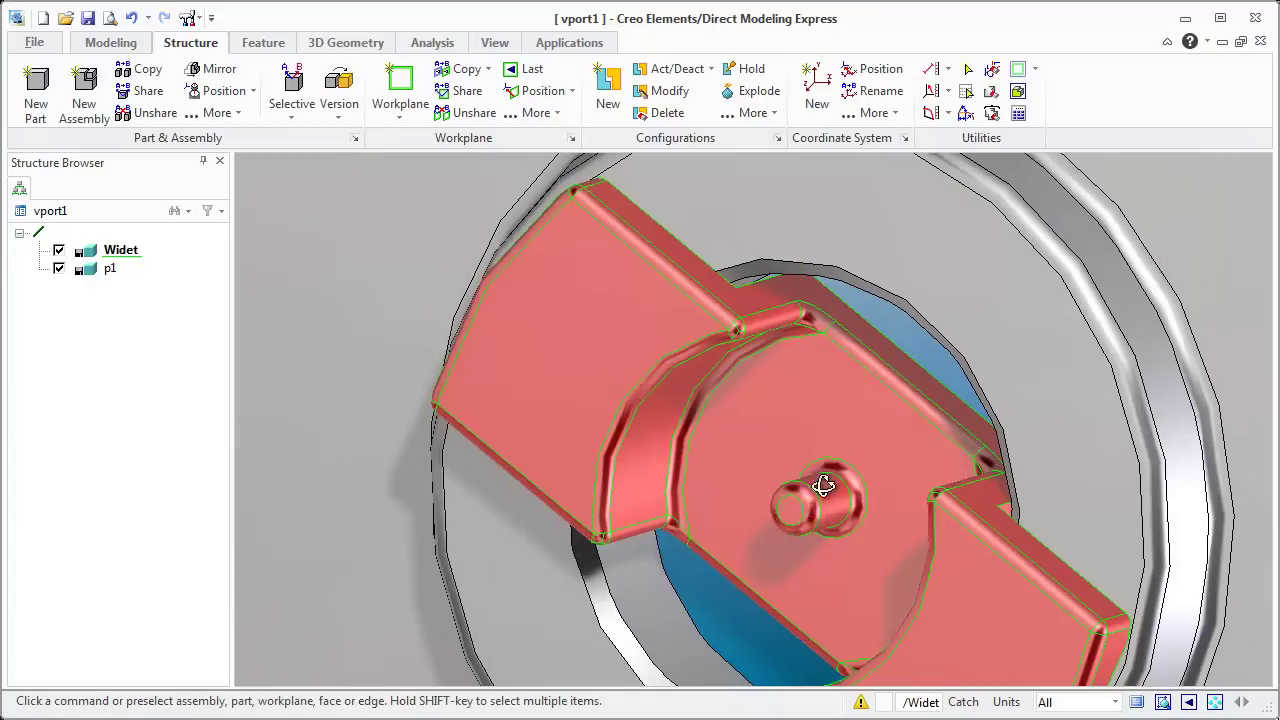
middle_click_drag(823, 486, 848, 535)
scroll(848, 535, "down", 3)
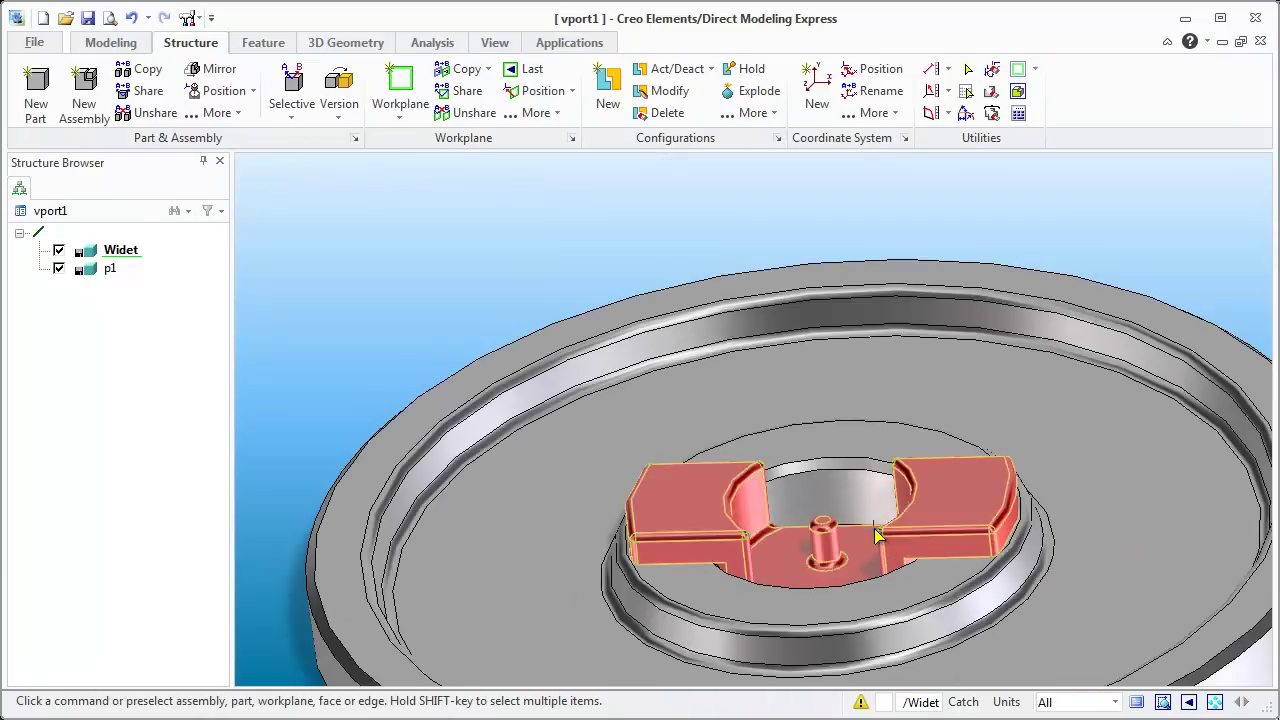
middle_click_drag(871, 486, 922, 400)
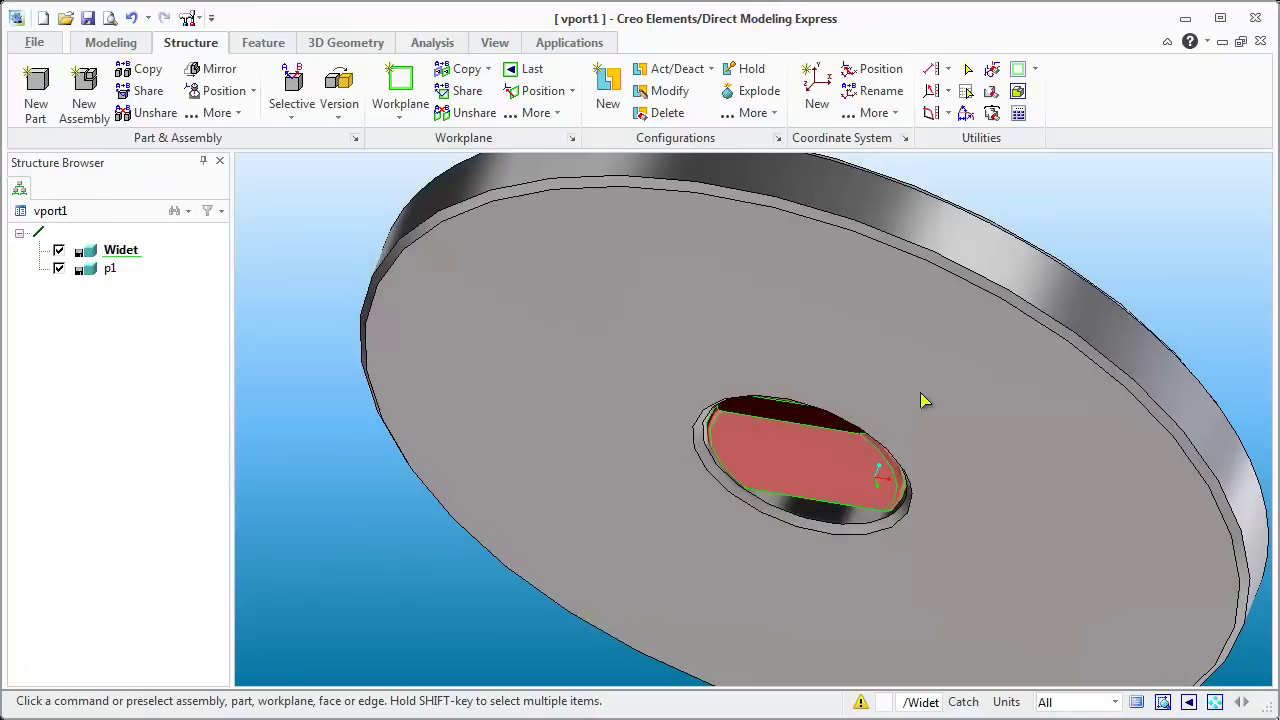
left_click(810, 474)
scroll(828, 416, "up", 3)
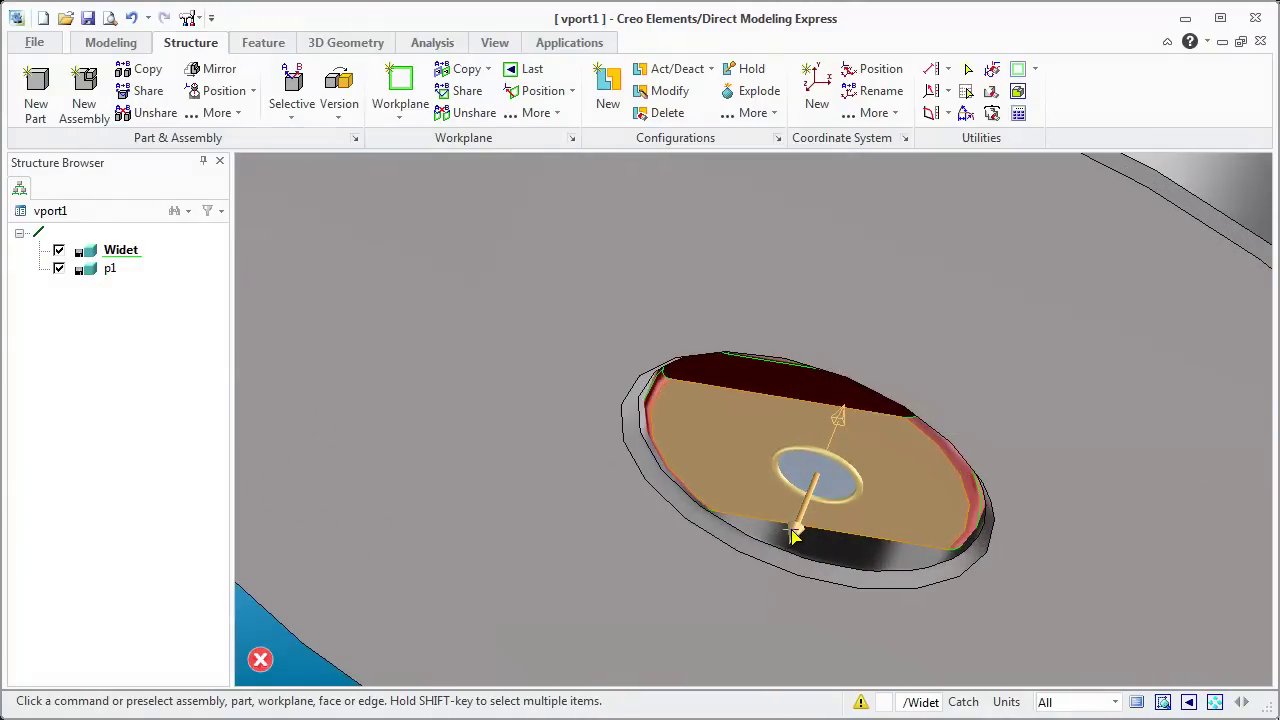
left_click_drag(795, 537, 808, 525)
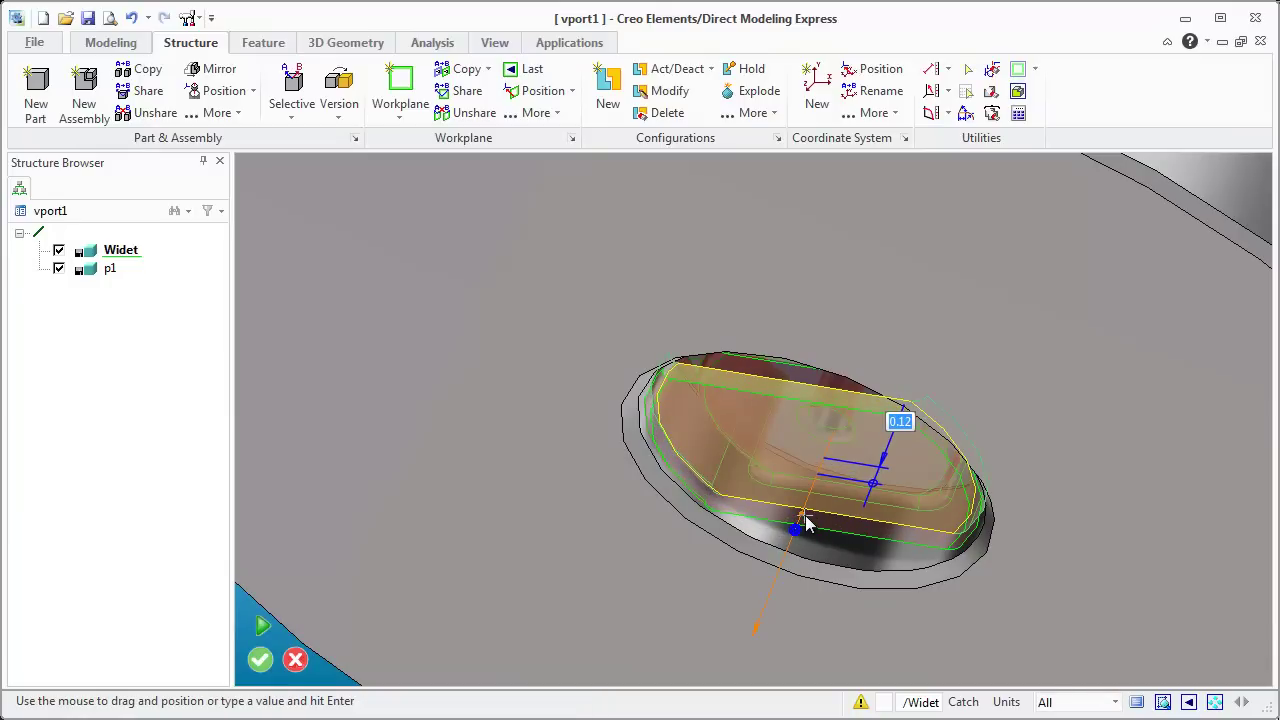
left_click_drag(808, 524, 806, 515)
middle_click(792, 491)
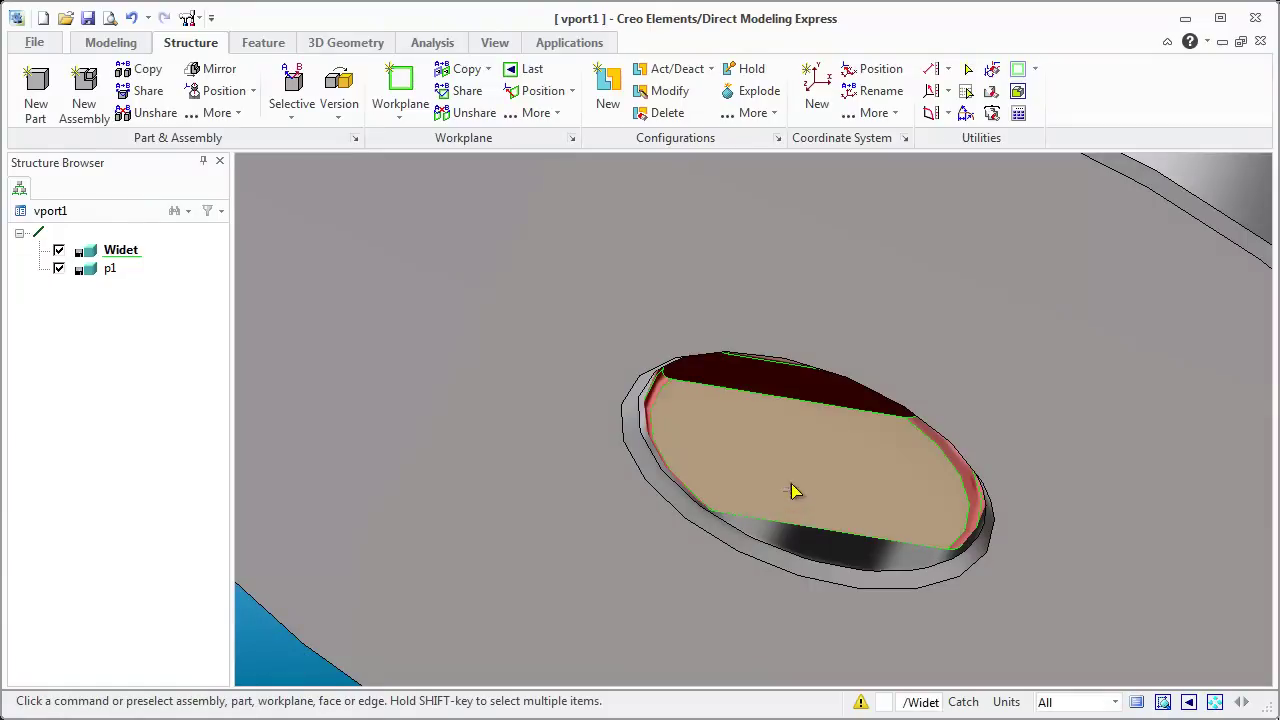
- Try to move the Widet's recessed floor face around the pin
middle_click_drag(797, 424, 729, 548)
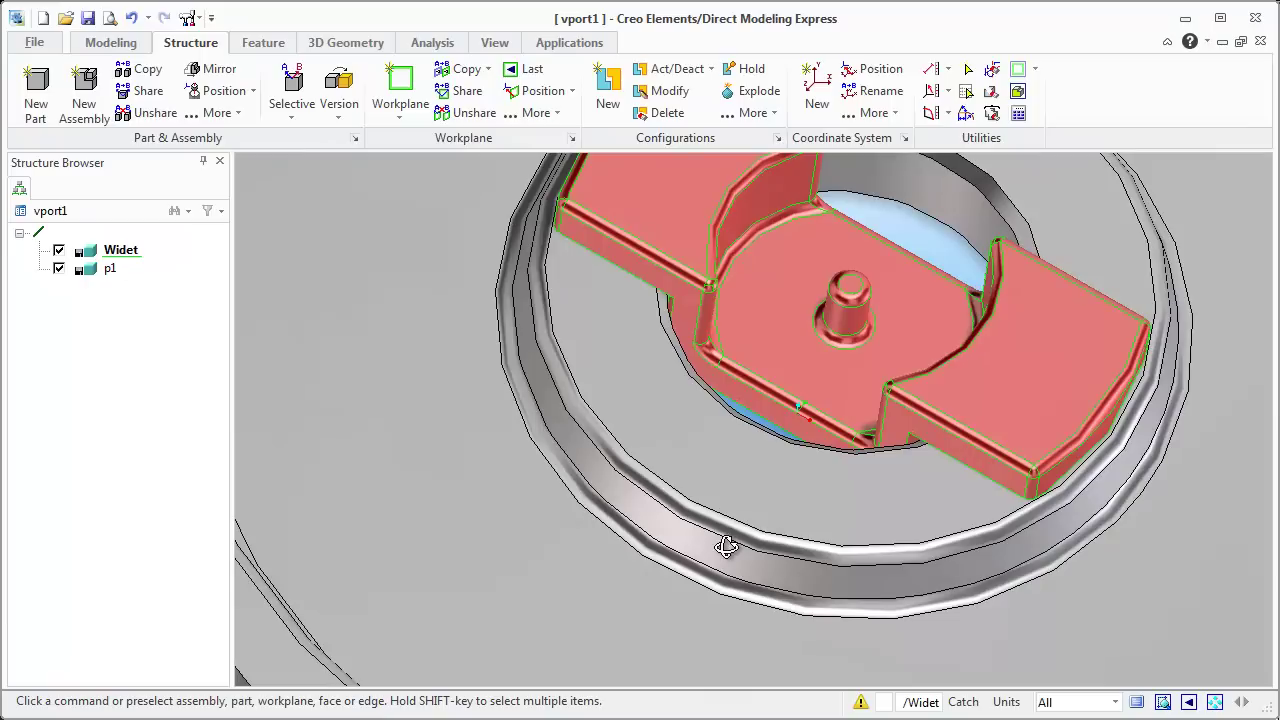
left_click(807, 364)
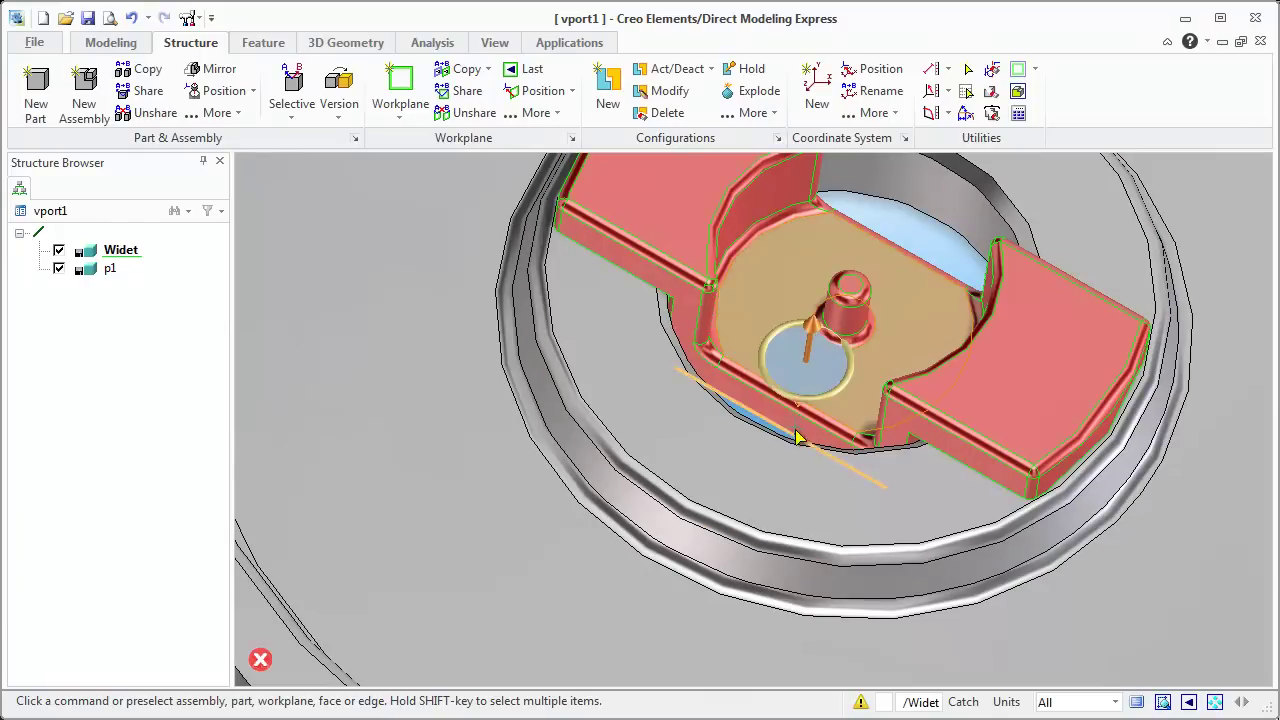
left_click_drag(818, 332, 283, 668)
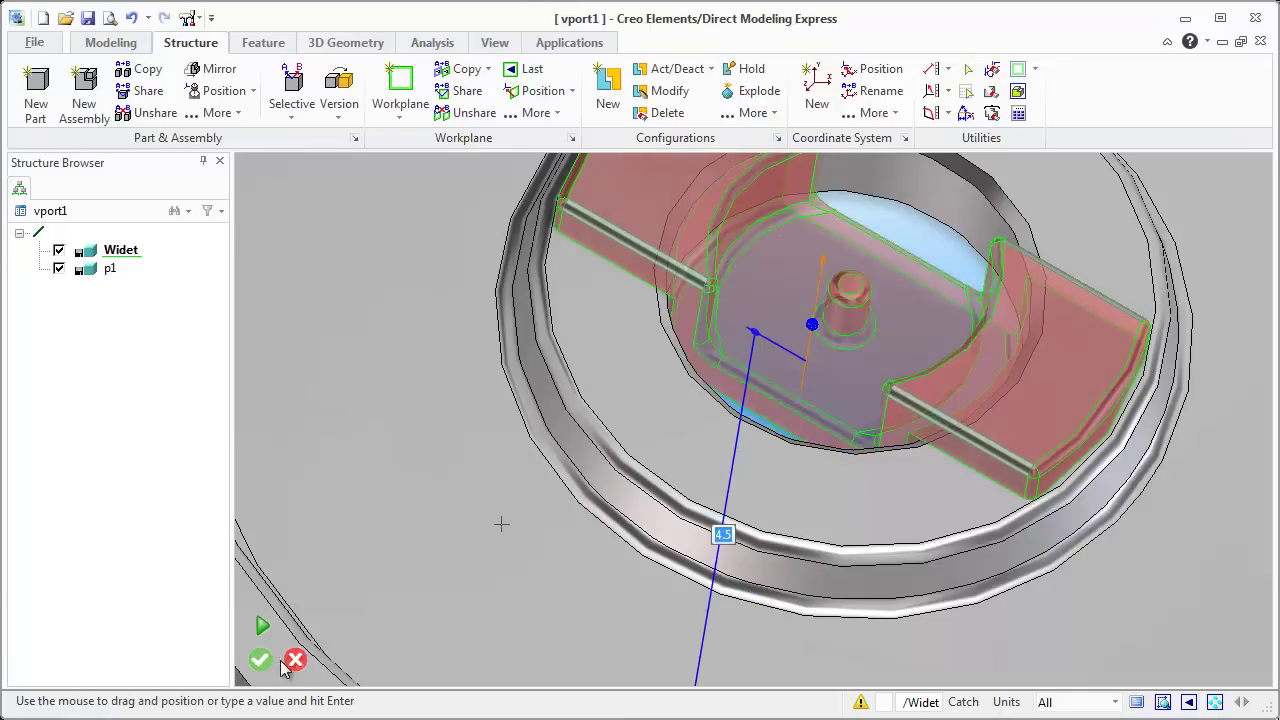
left_click(295, 659)
left_click(296, 659)
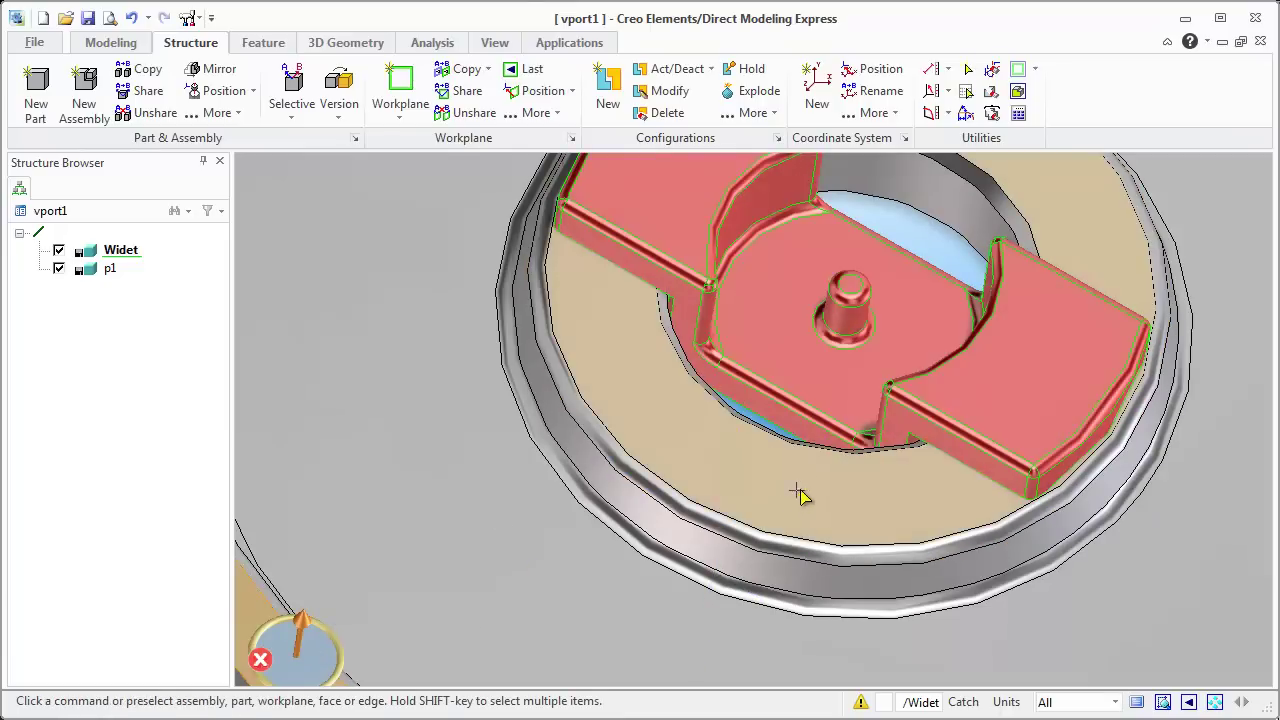
- Examine how the resized Widet sits in the hub of the disc, from the side and from above
scroll(800, 495, "down", 5)
middle_click_drag(820, 497, 810, 460)
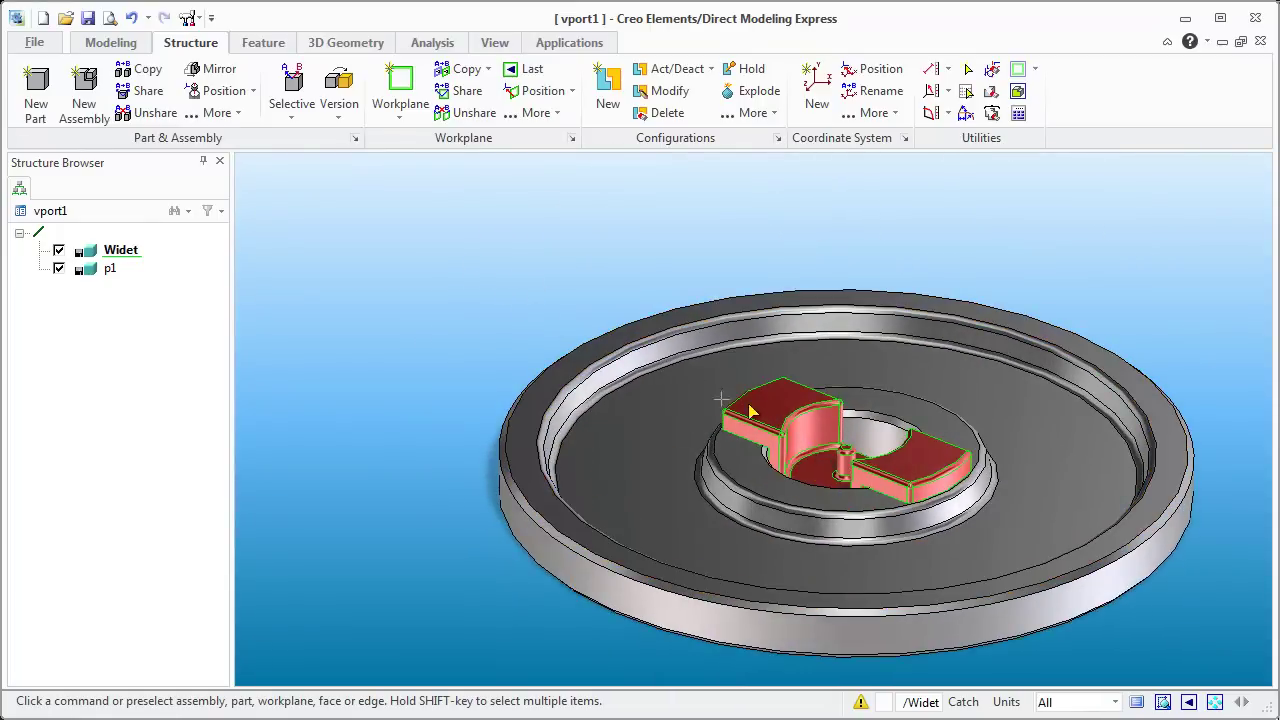
scroll(812, 428, "up", 3)
scroll(890, 515, "down", 3)
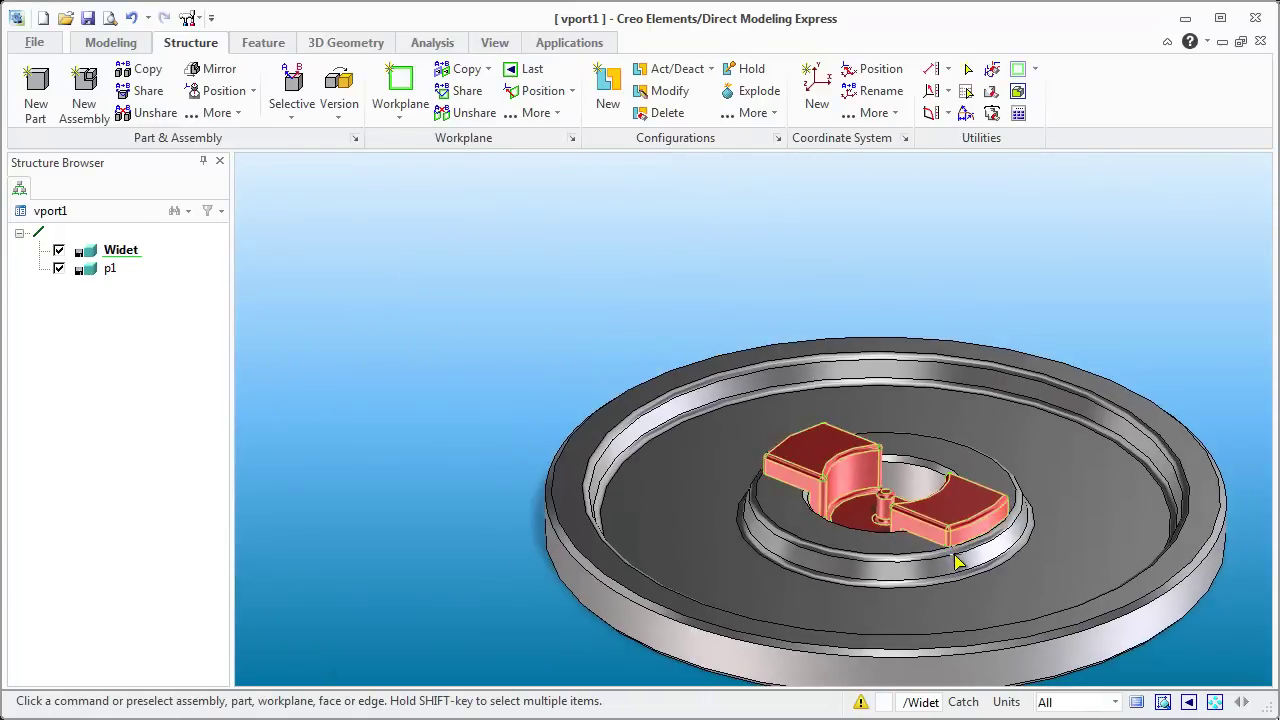
mouse_move(957, 563)
middle_mouse_down()
mouse_move(1003, 606)
mouse_move(966, 597)
mouse_move(960, 580)
middle_mouse_up()
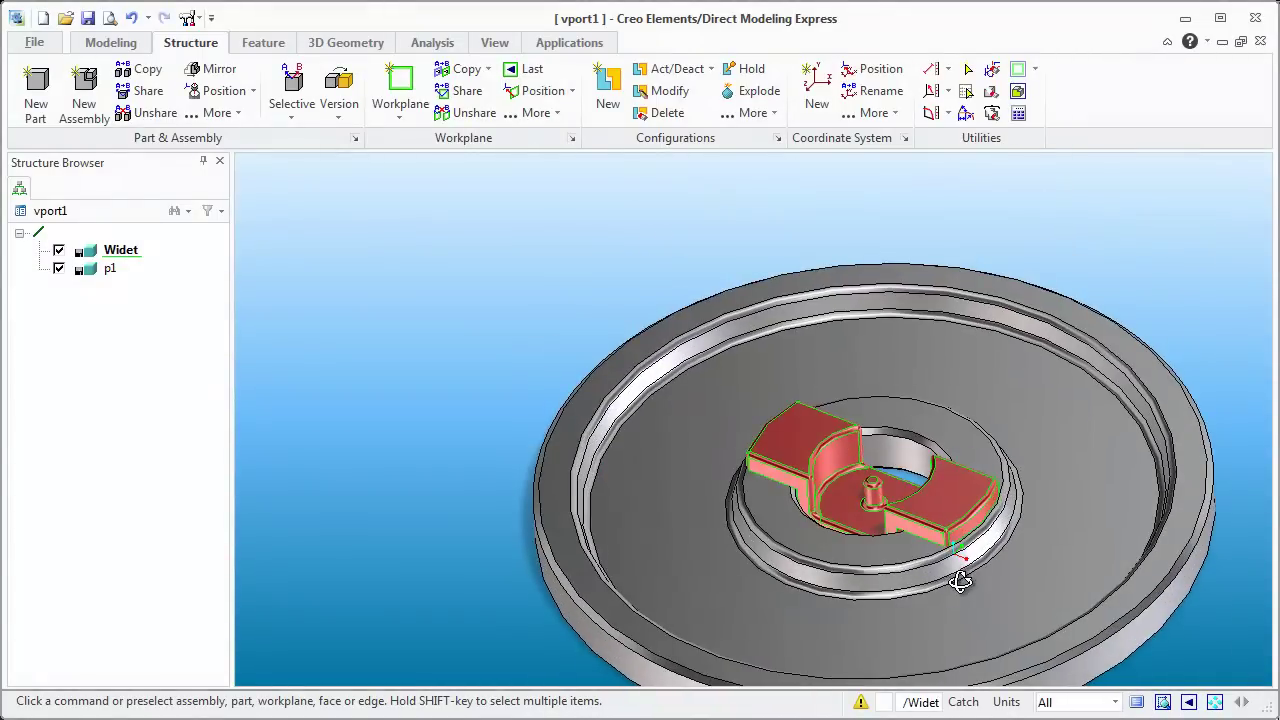
scroll(914, 533, "up", 5)
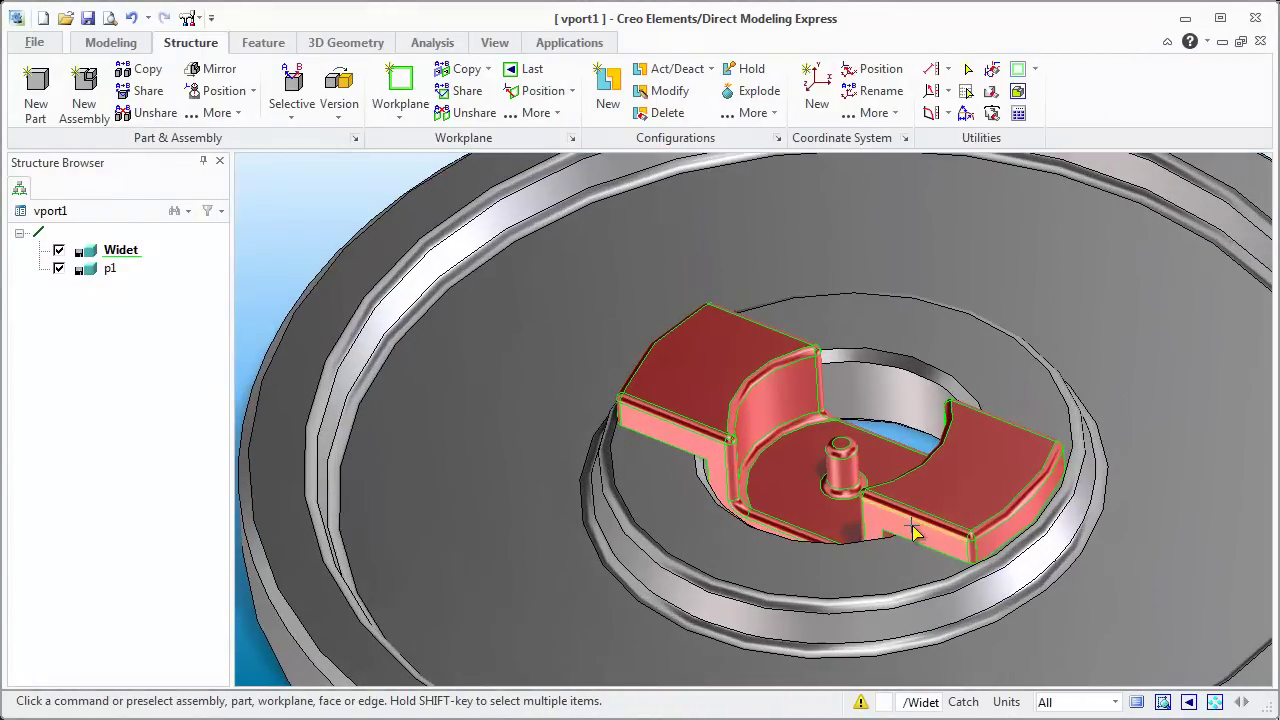
mouse_move(912, 527)
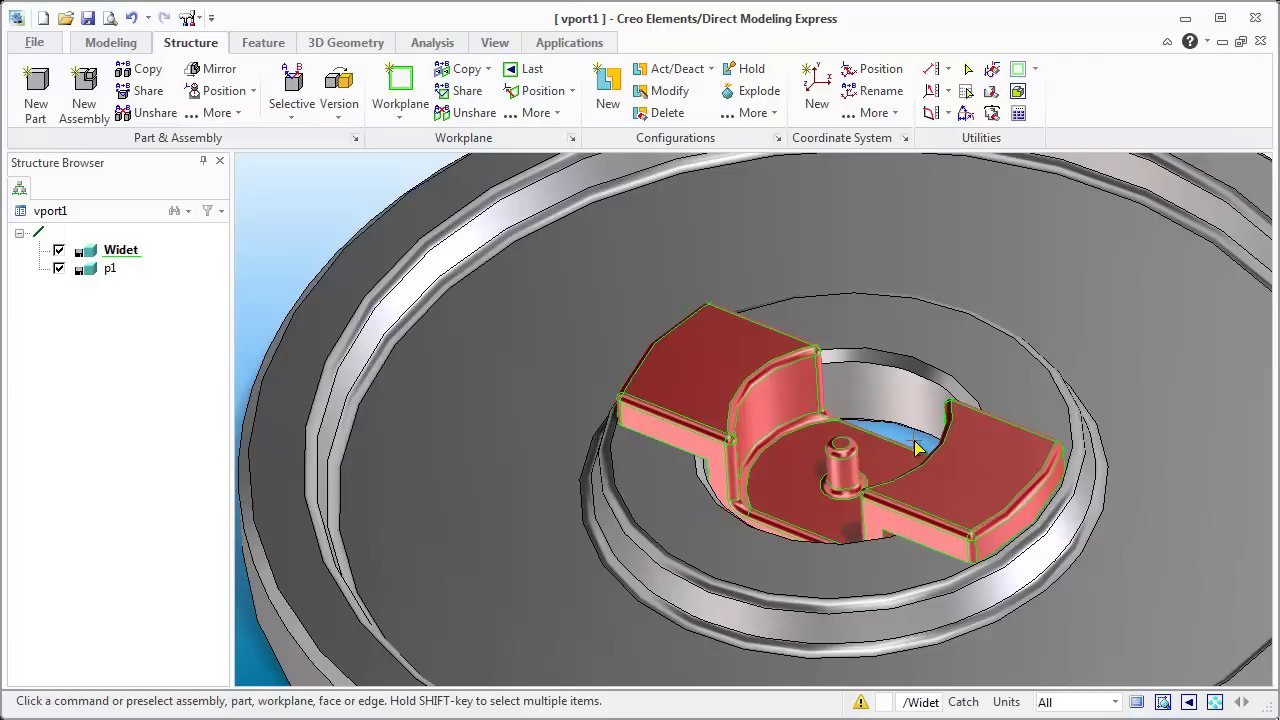
middle_click_drag(913, 533, 906, 495)
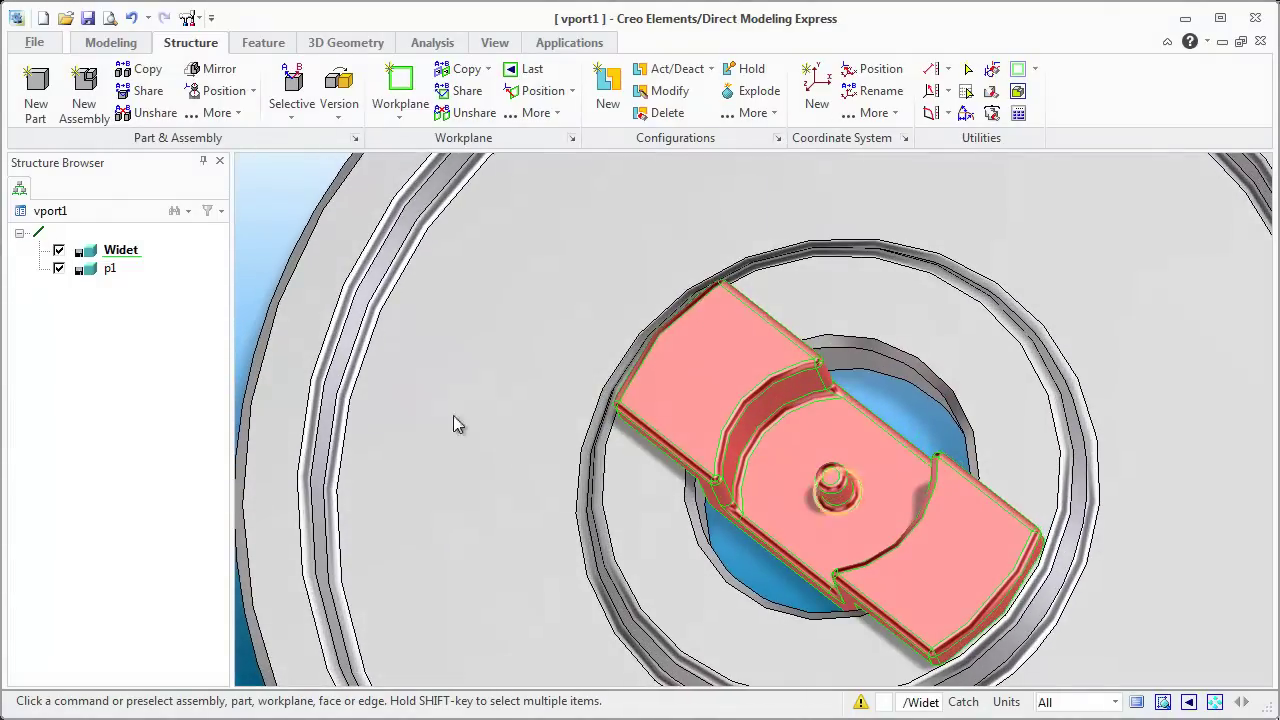
- Make the disc part p1 the active part
left_click(97, 276)
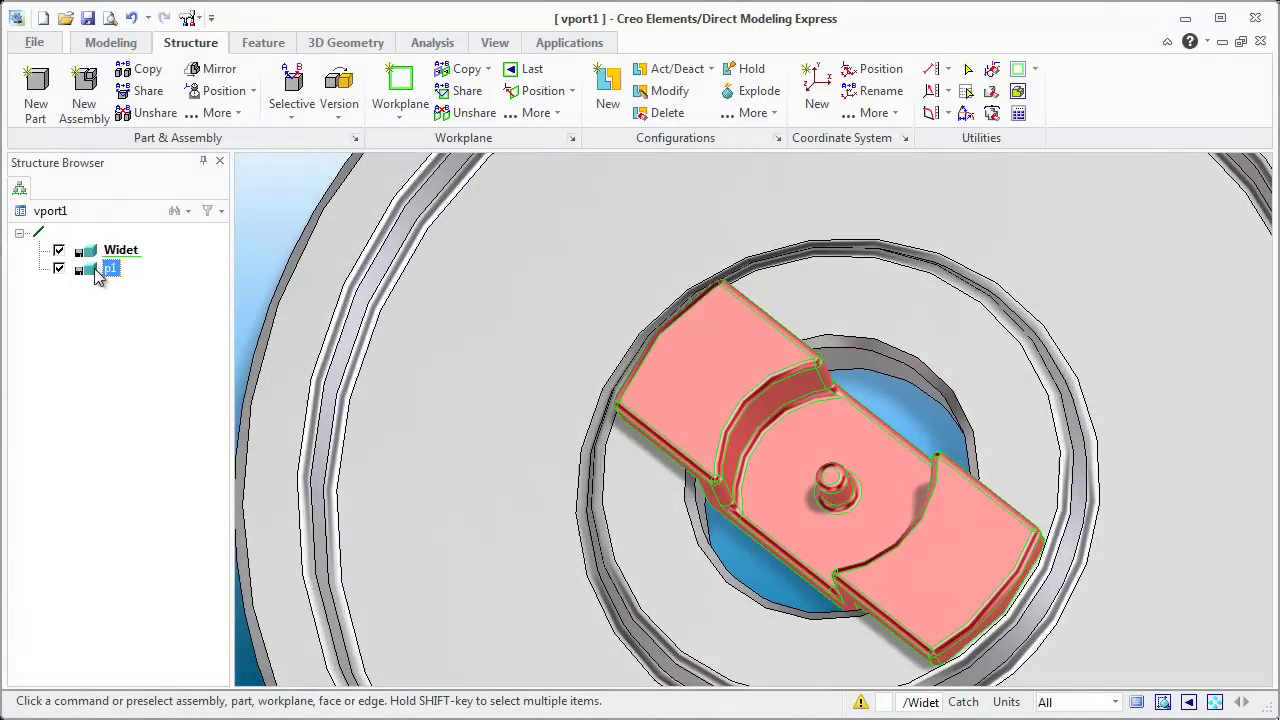
left_click(451, 391)
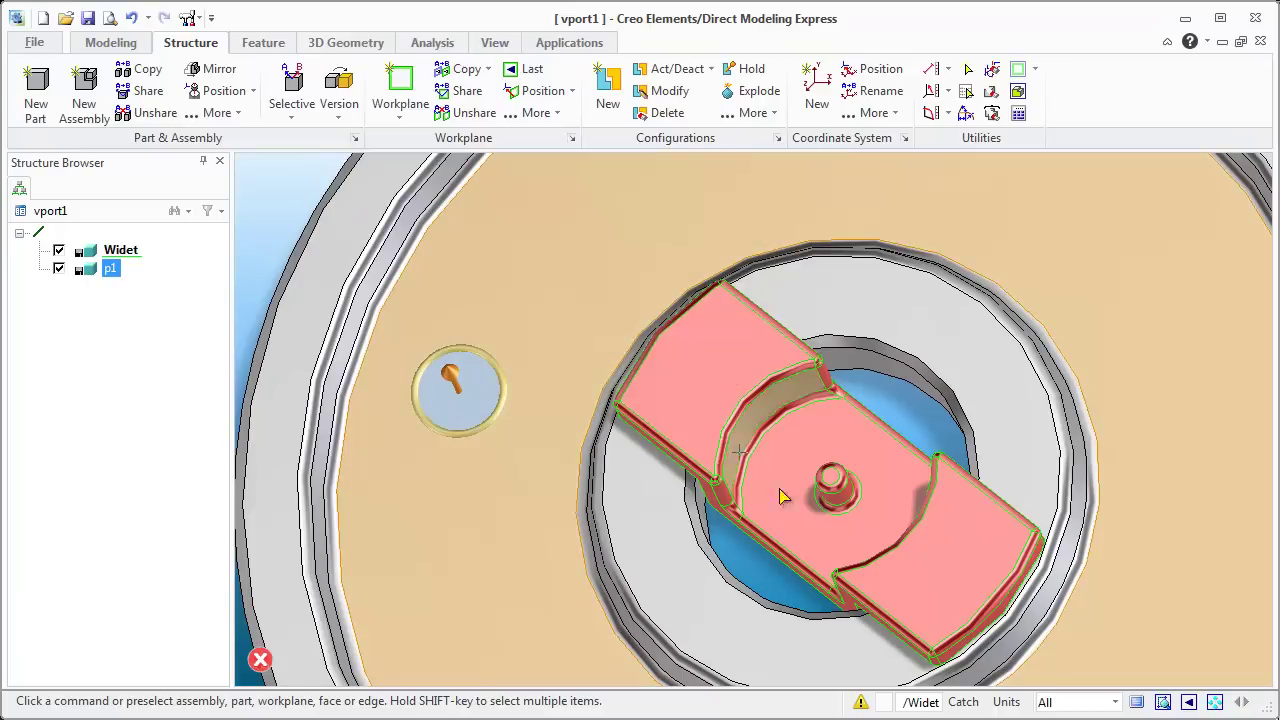
right_click(110, 270)
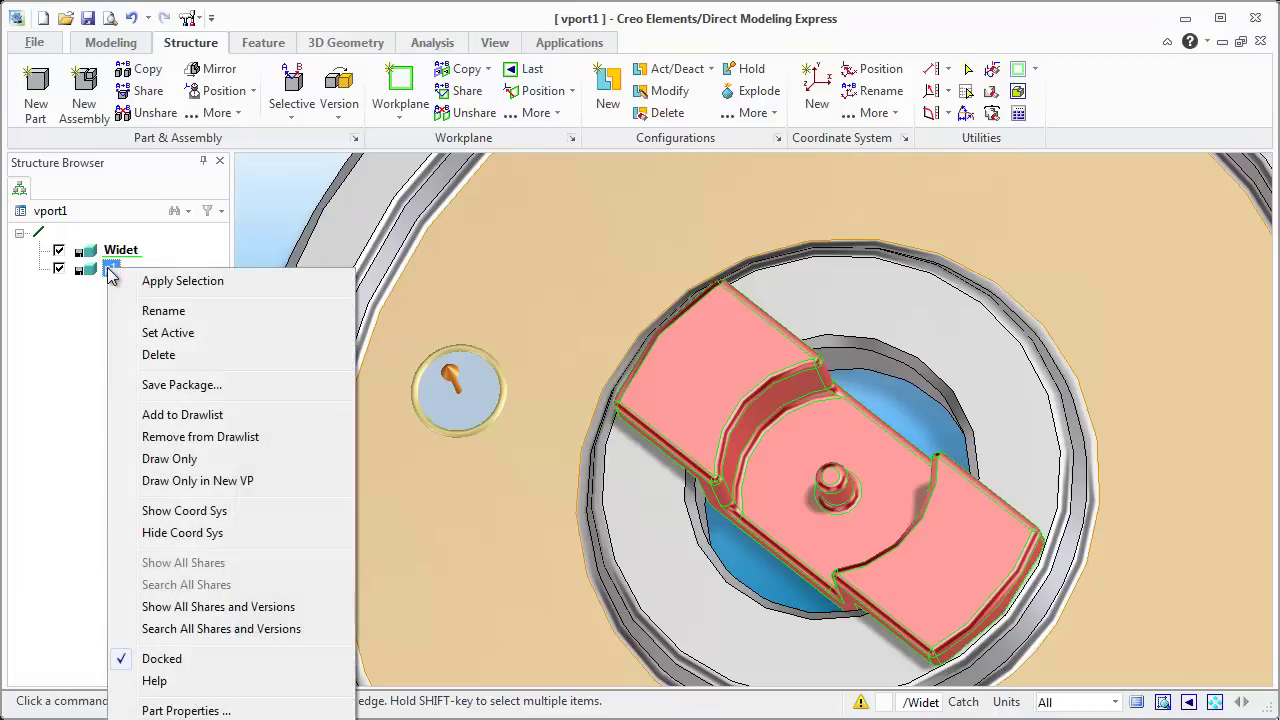
left_click(156, 333)
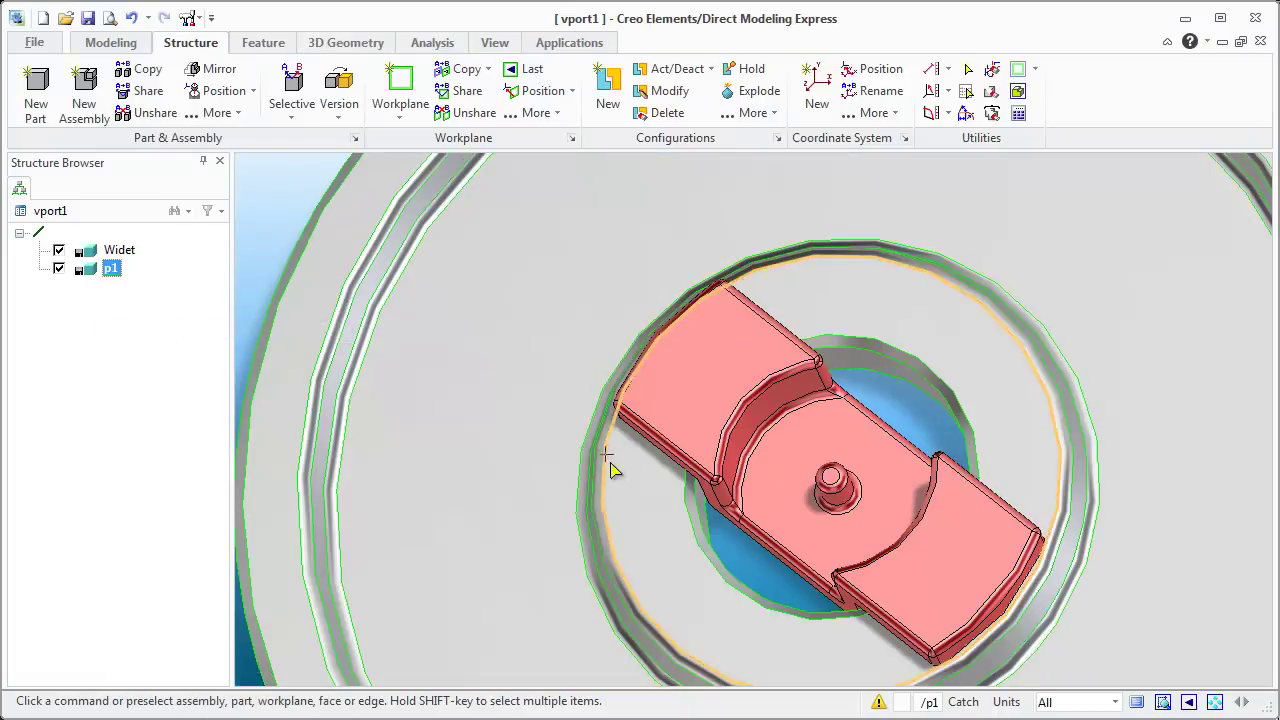
- Raise the recessed flat ring face of p1 between the hub and the outer rim by 0.1
middle_click_drag(771, 551, 808, 468)
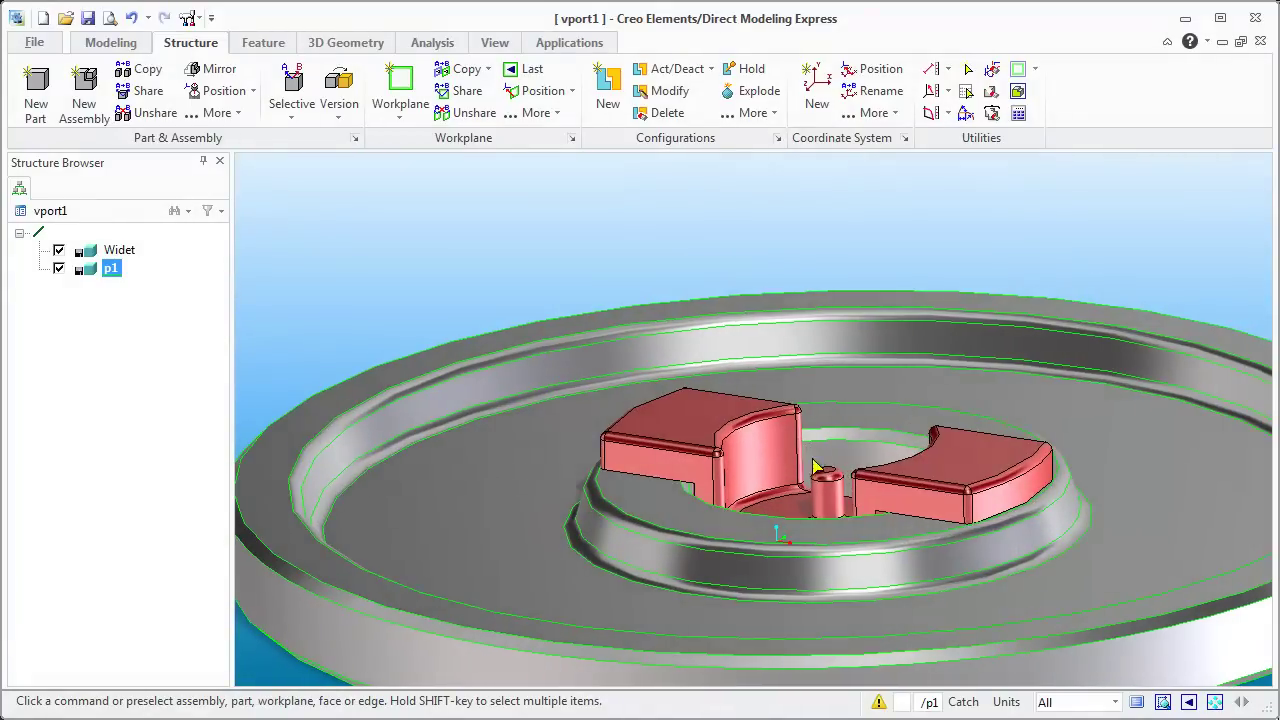
scroll(727, 462, "up", 5)
scroll(727, 462, "down", 6)
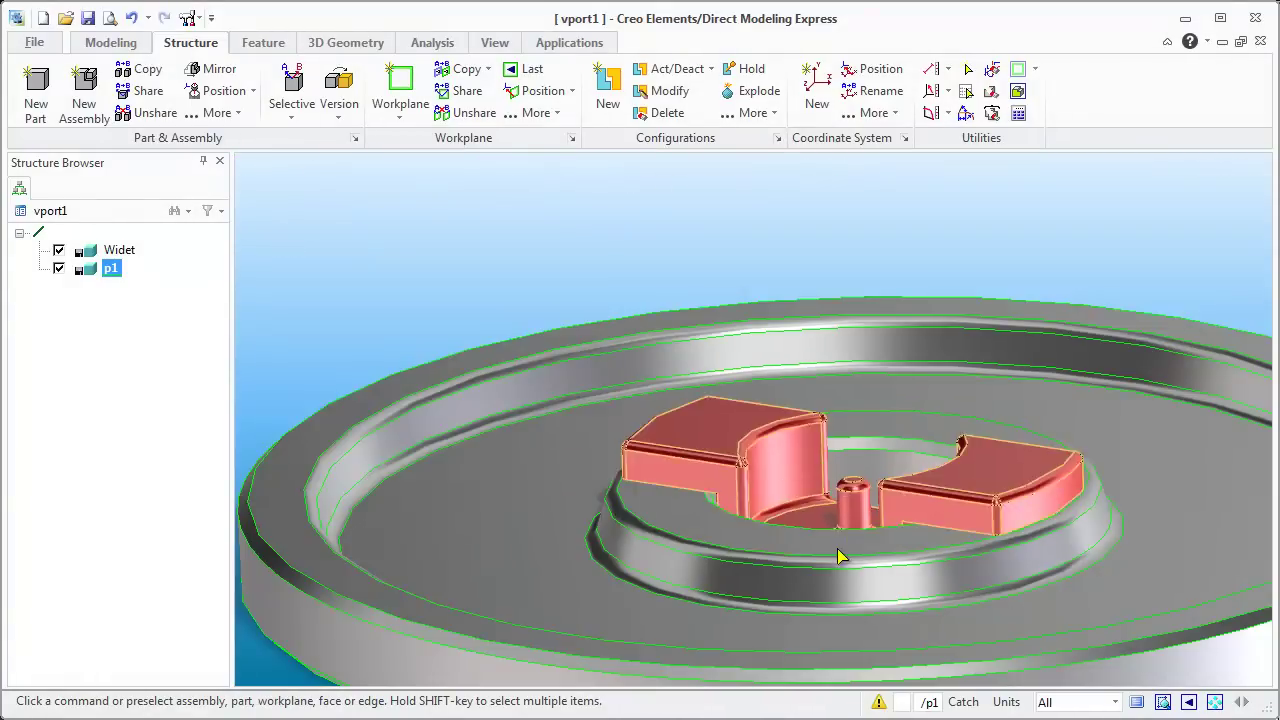
middle_click_drag(868, 465, 863, 516)
left_click(118, 250)
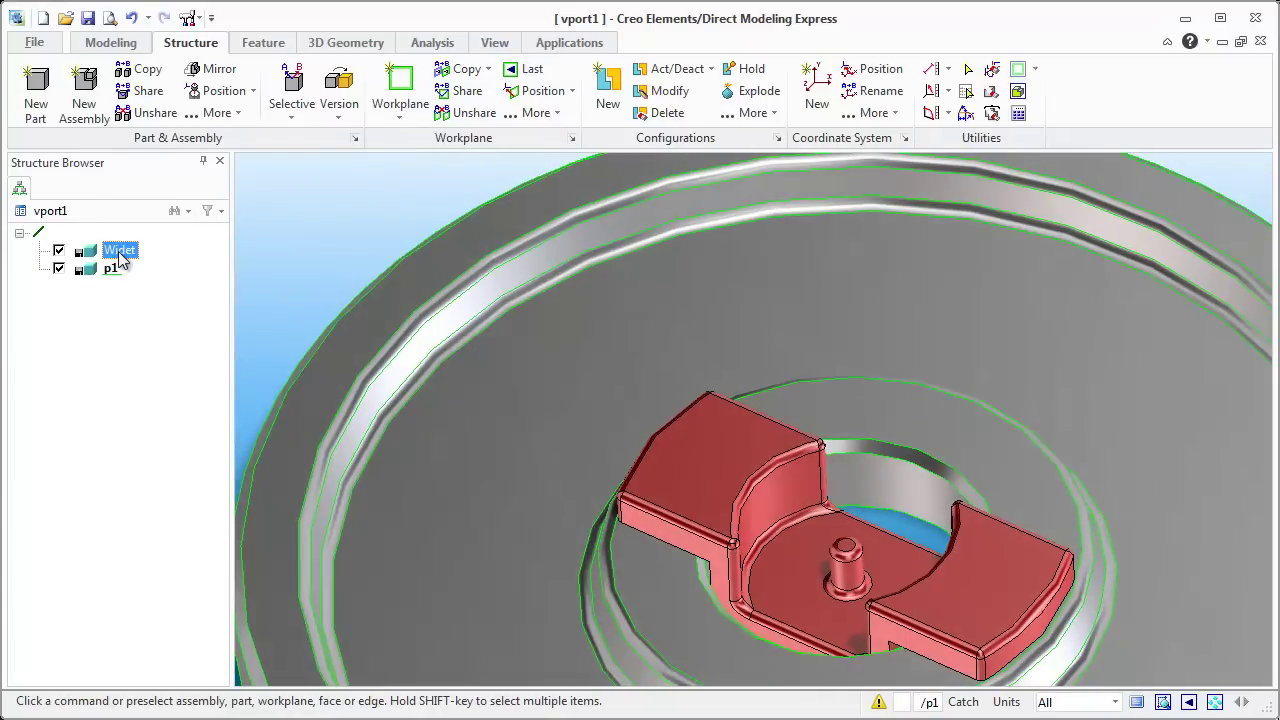
left_click(457, 412)
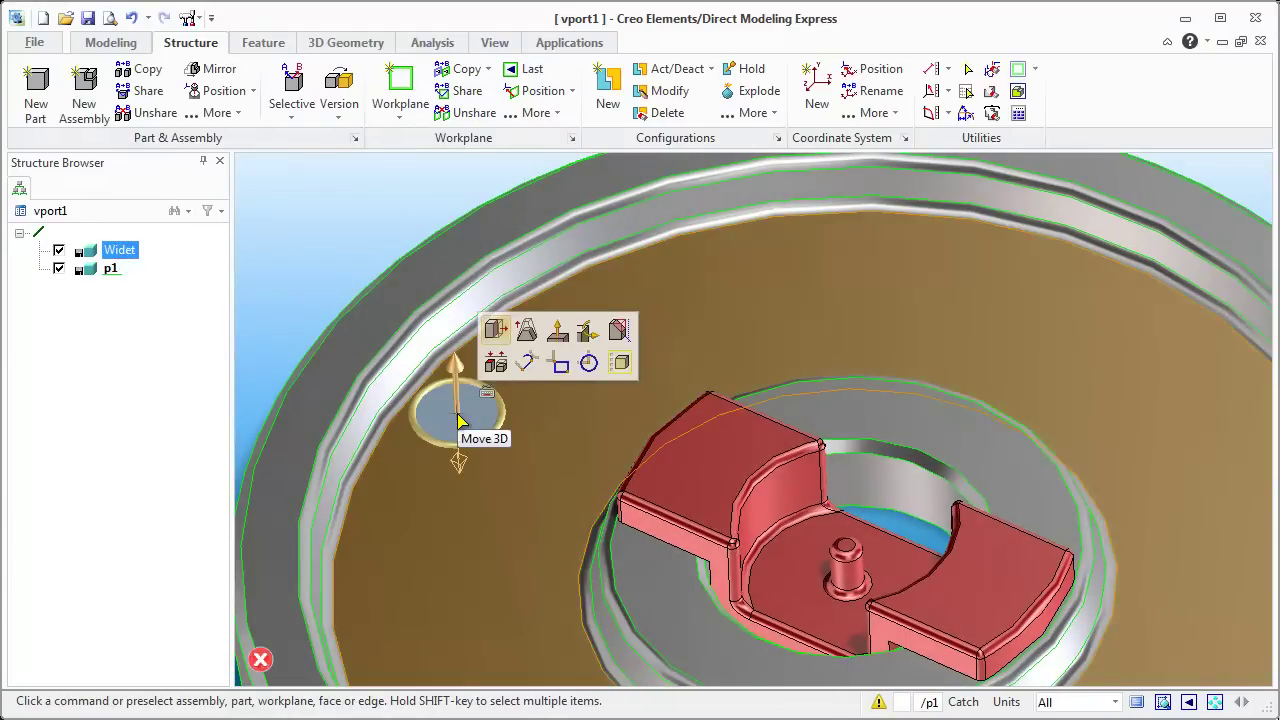
left_click(455, 372)
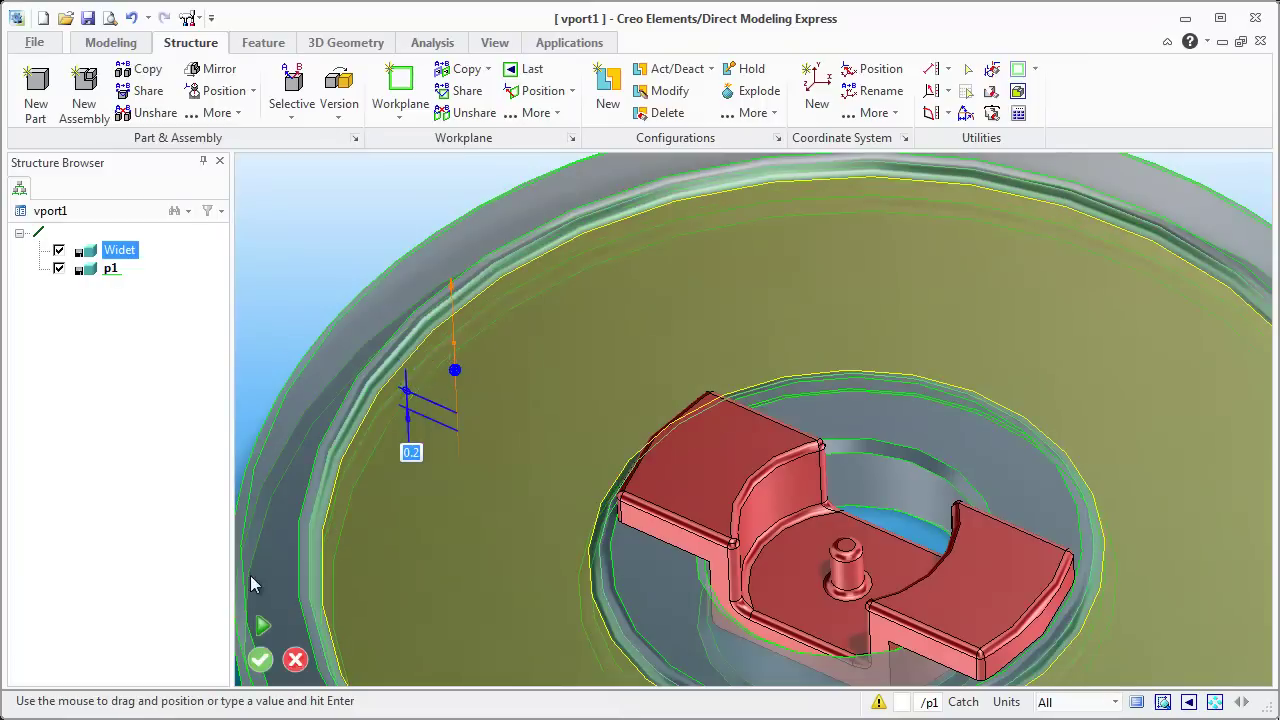
left_click_drag(418, 416, 454, 363)
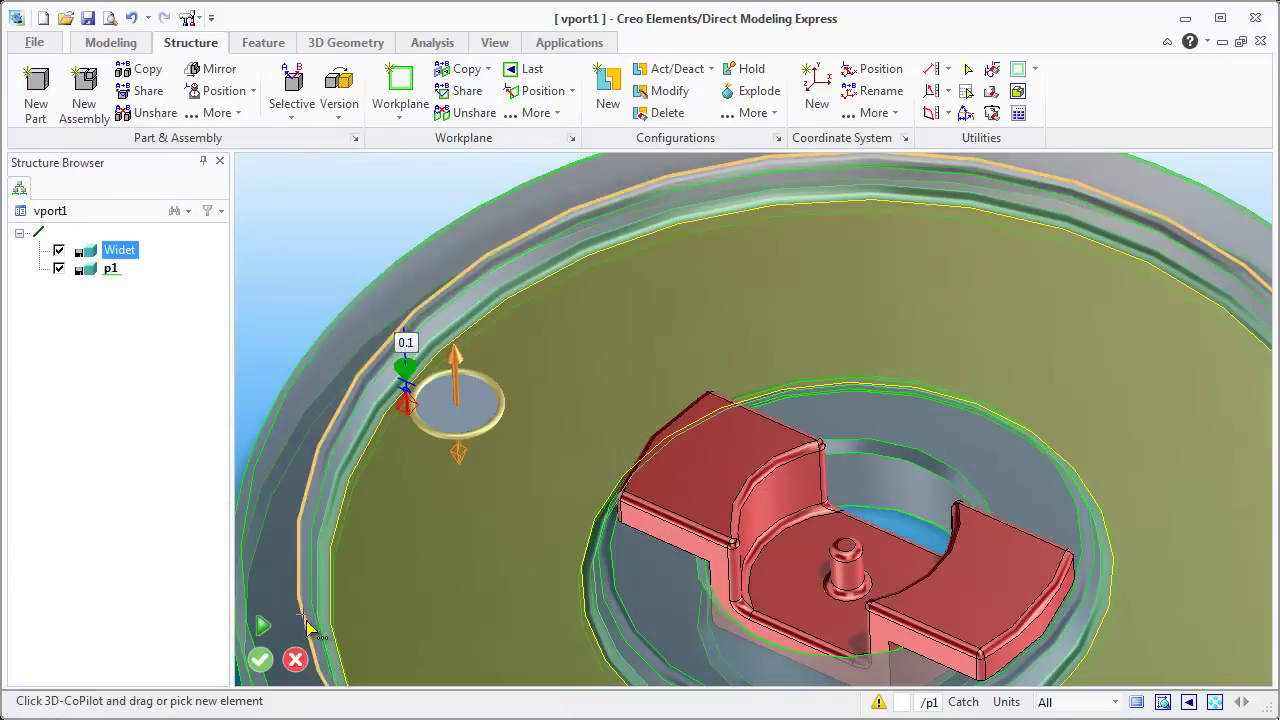
left_click(260, 659)
- Inspect the modified disc and the clearance between the Widet and the hub bore from several angles
scroll(450, 428, "down", 5)
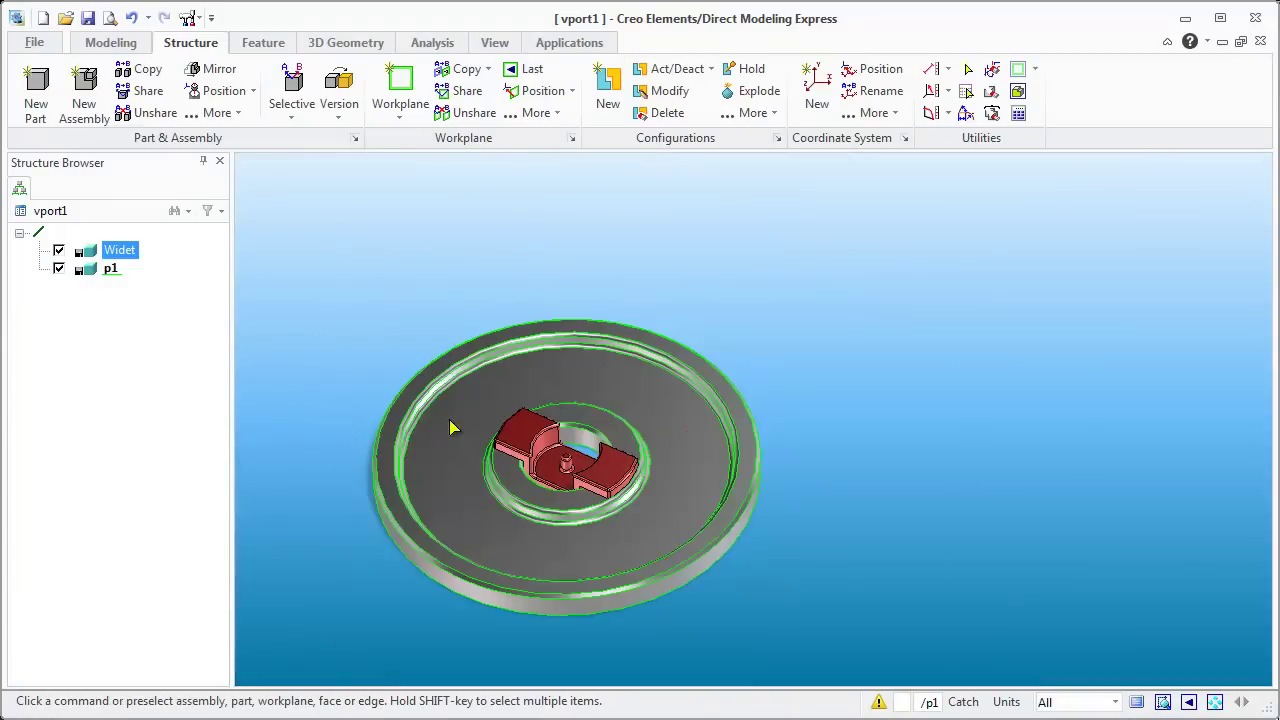
middle_click_drag(474, 443, 519, 481)
scroll(568, 445, "up", 6)
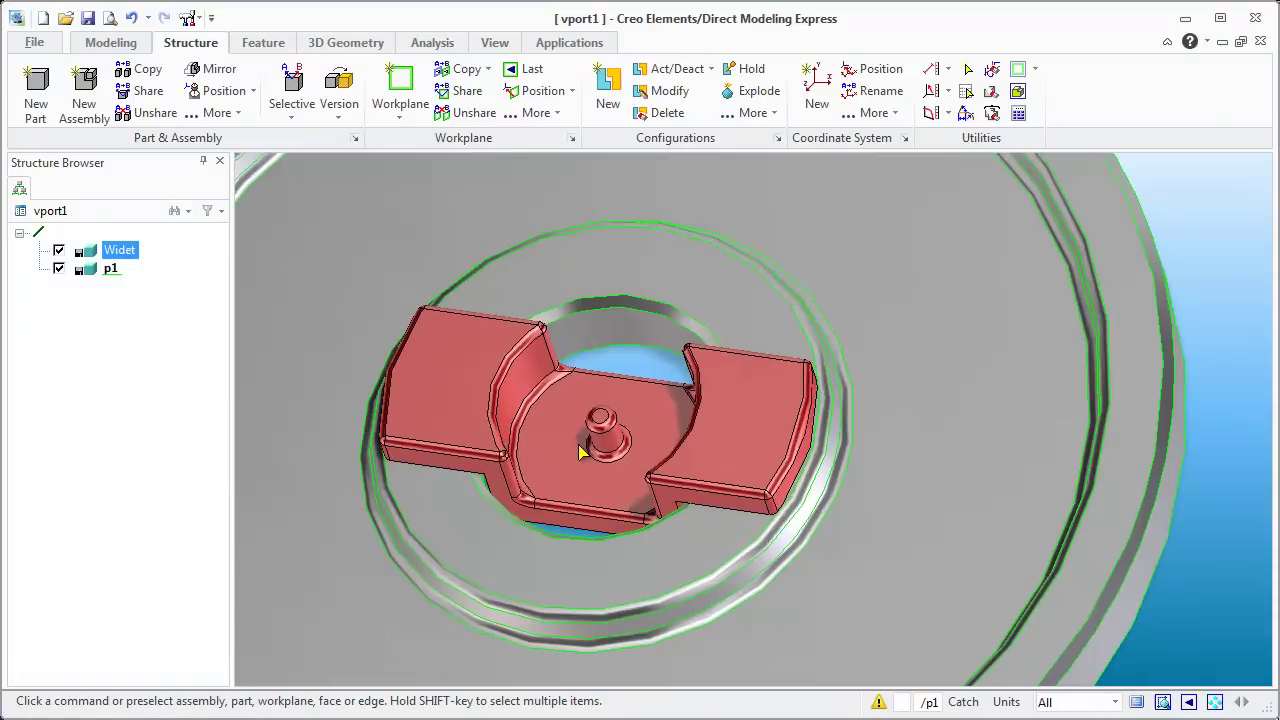
middle_click_drag(602, 462, 547, 573)
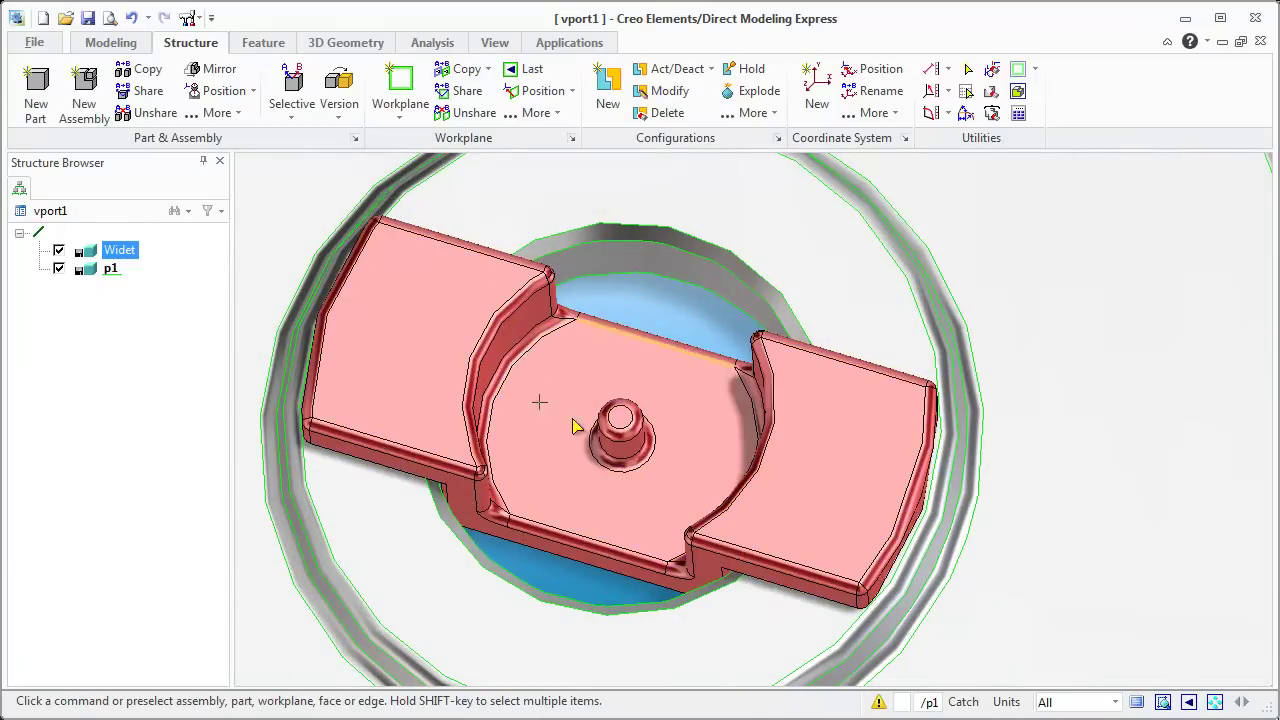
mouse_move(690, 318)
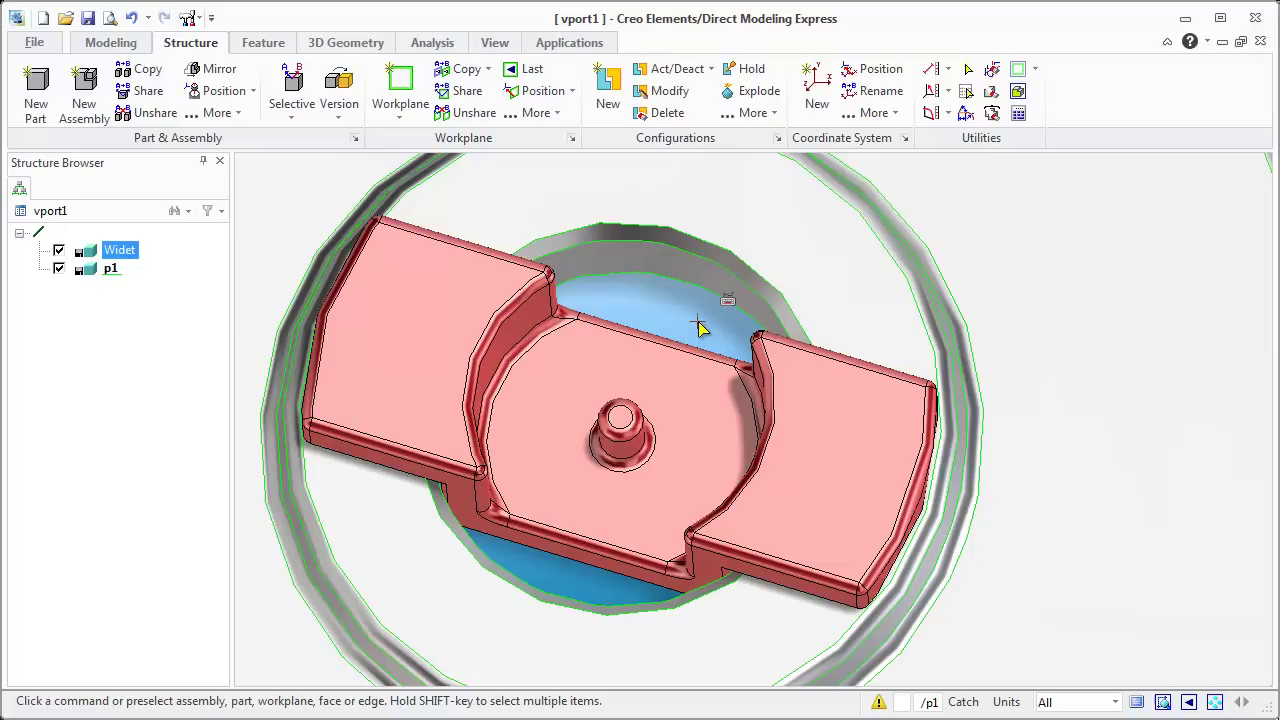
middle_click_drag(686, 329, 720, 291)
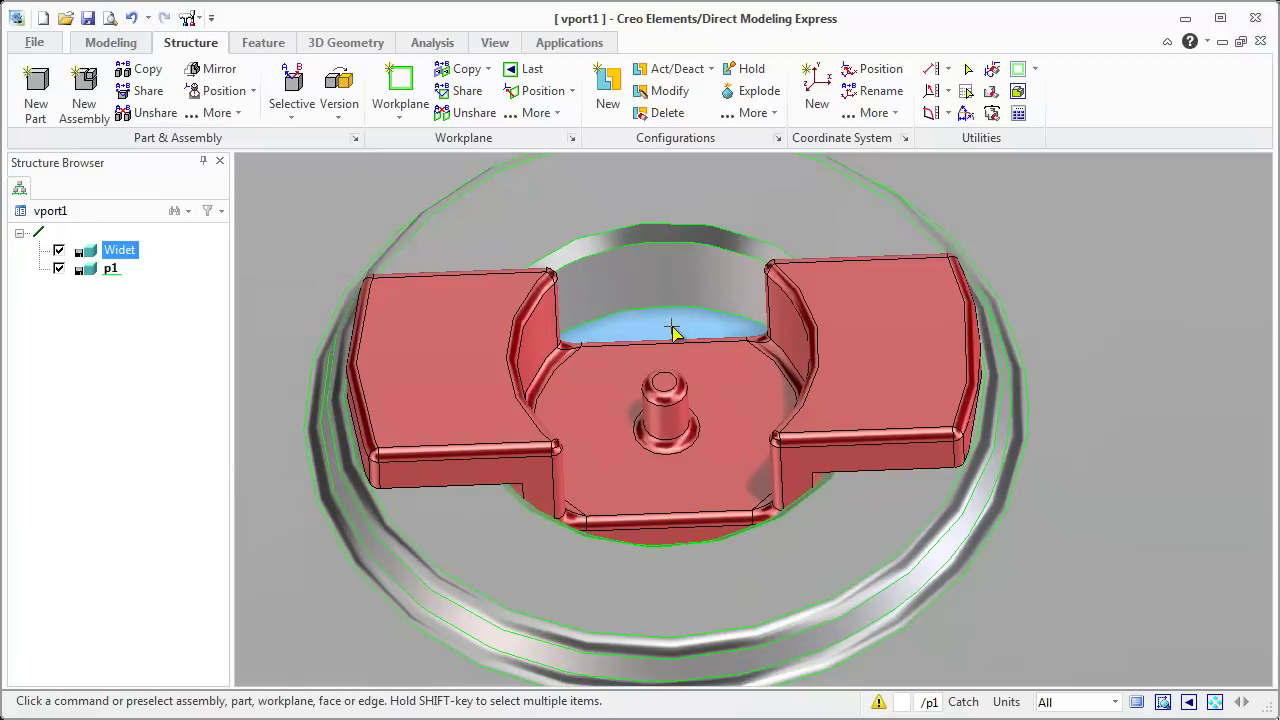
mouse_move(667, 331)
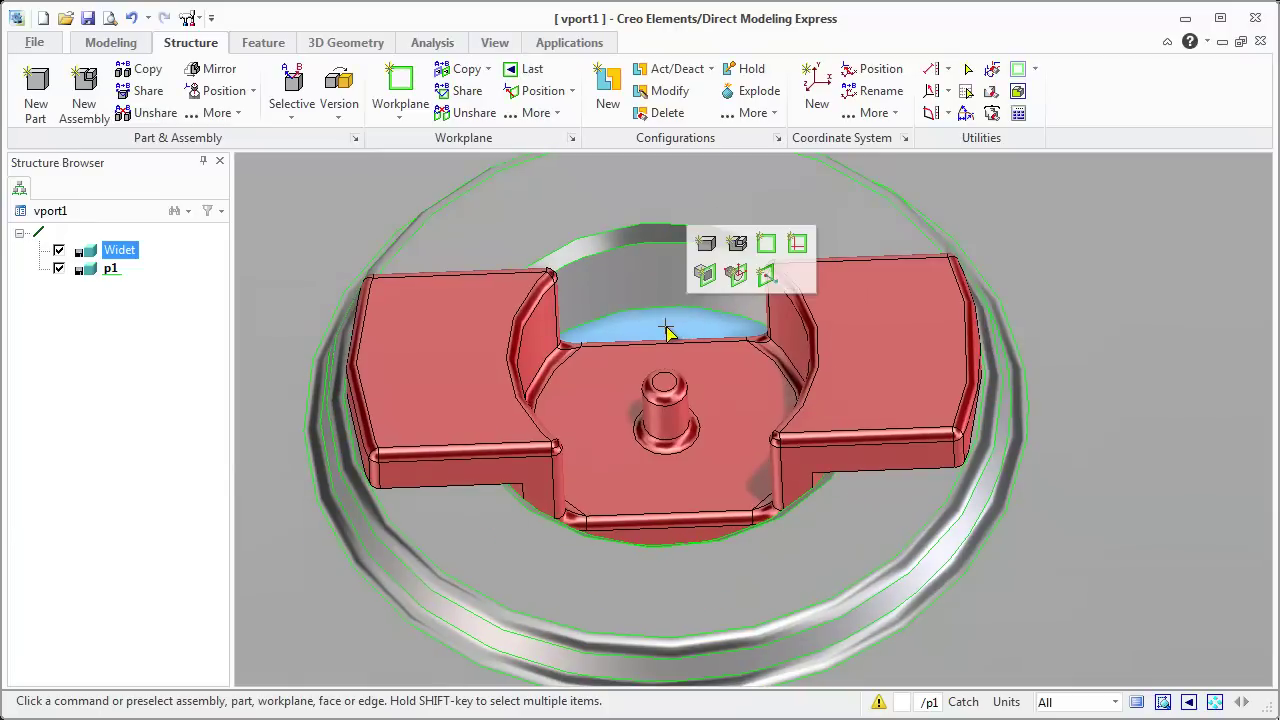